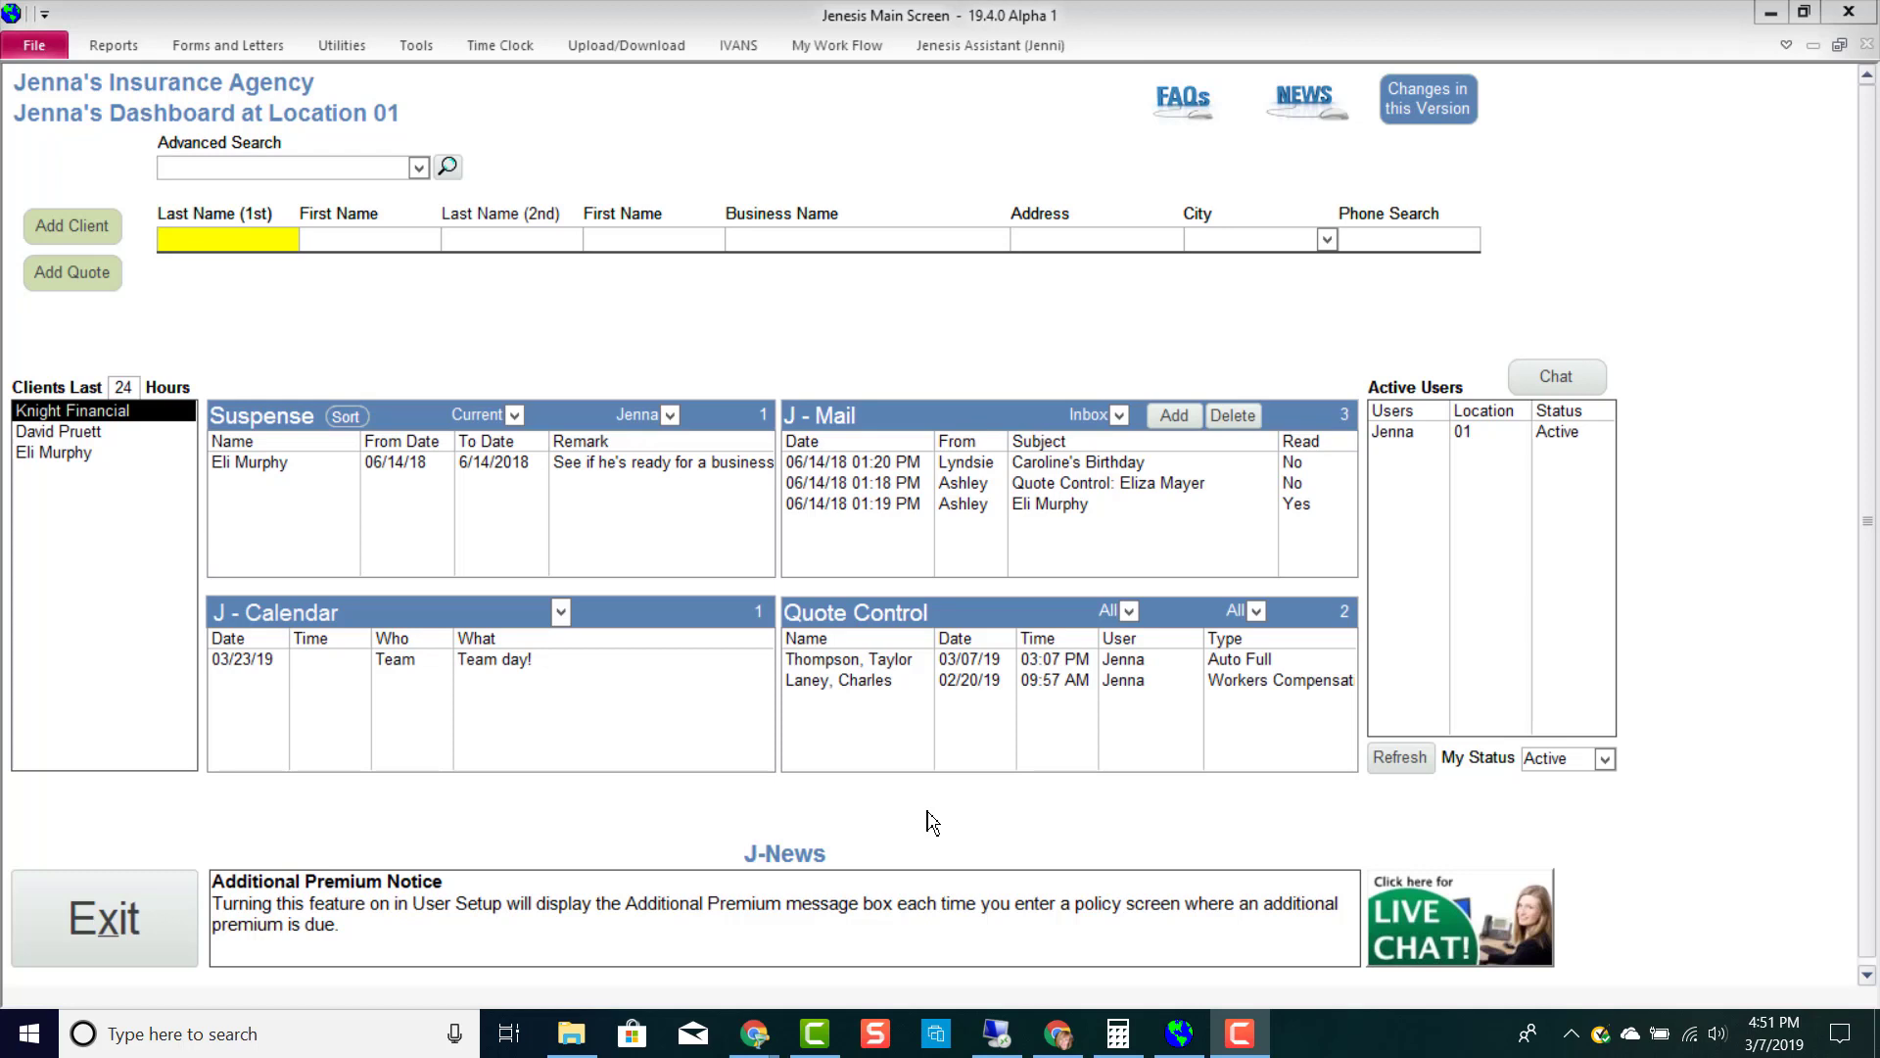
Step: Open the Knight Financial client record and bring up the certificate list for its commercial lines policies
click(996, 685)
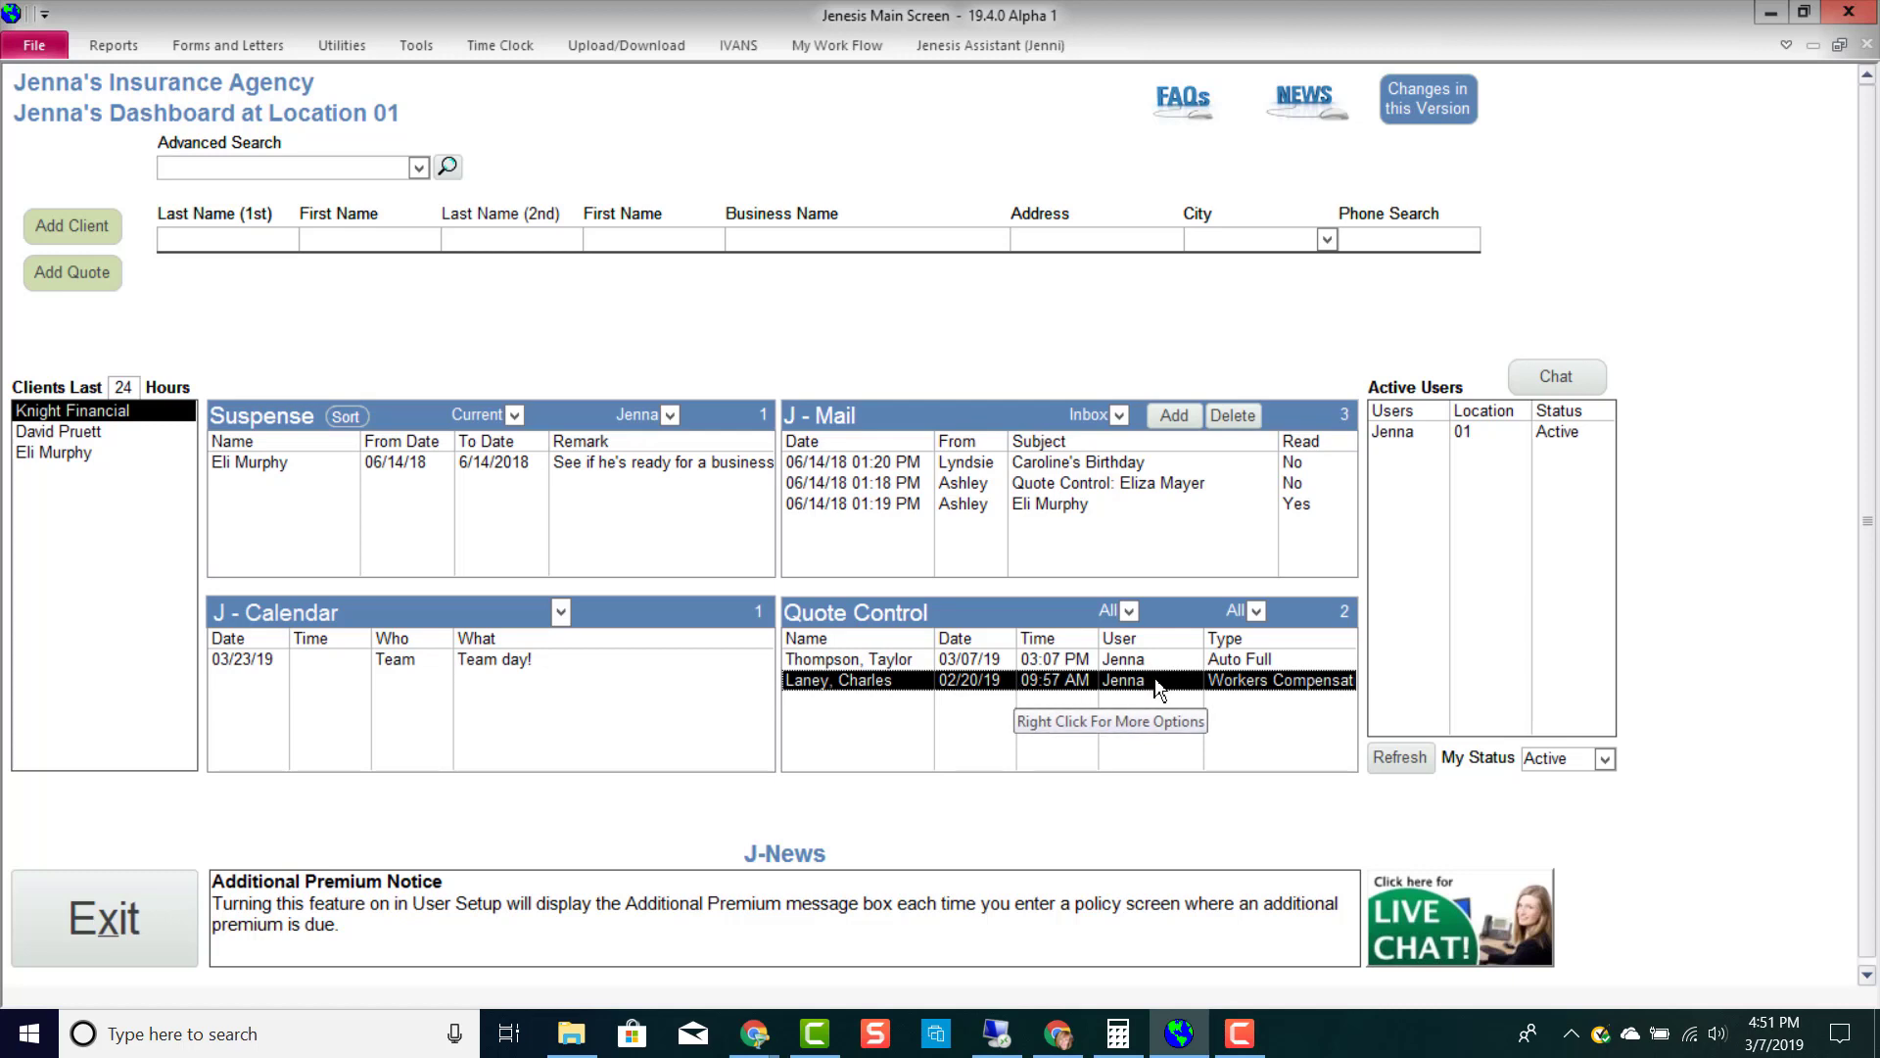
double_click(82, 412)
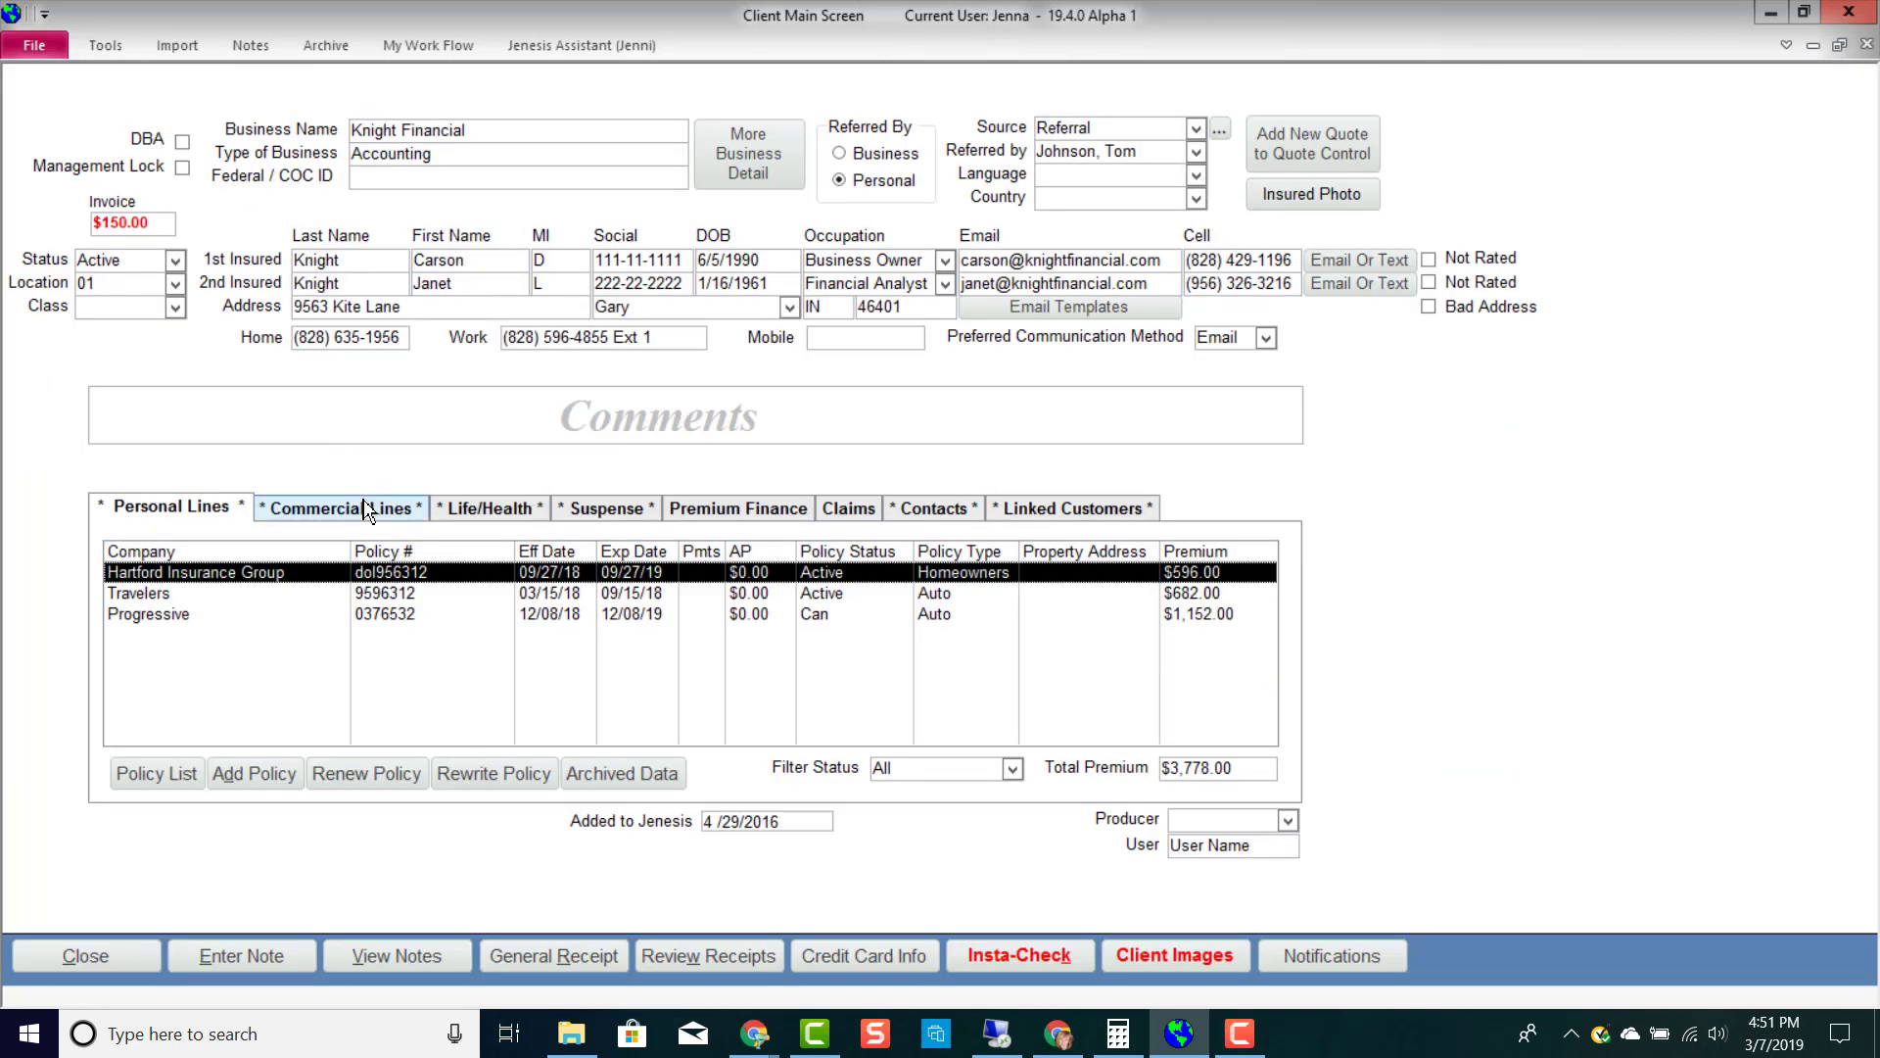
click(367, 513)
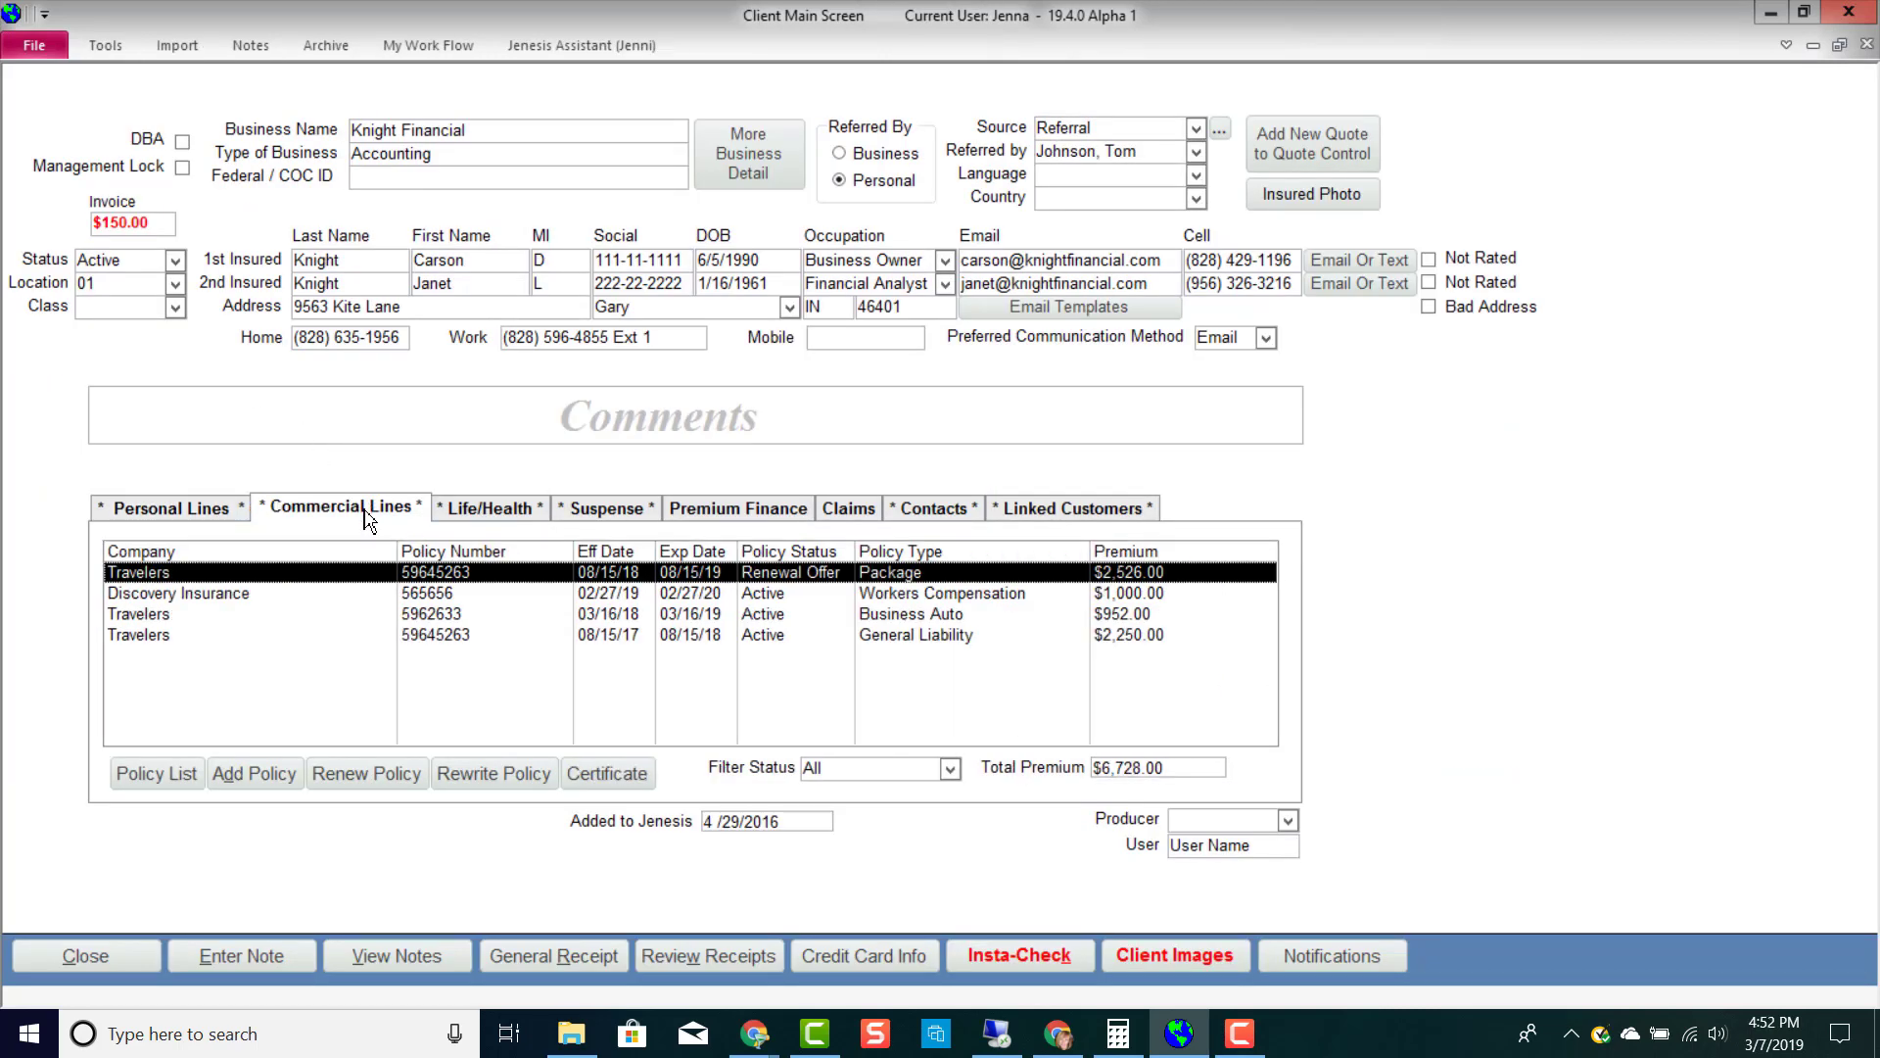
click(608, 774)
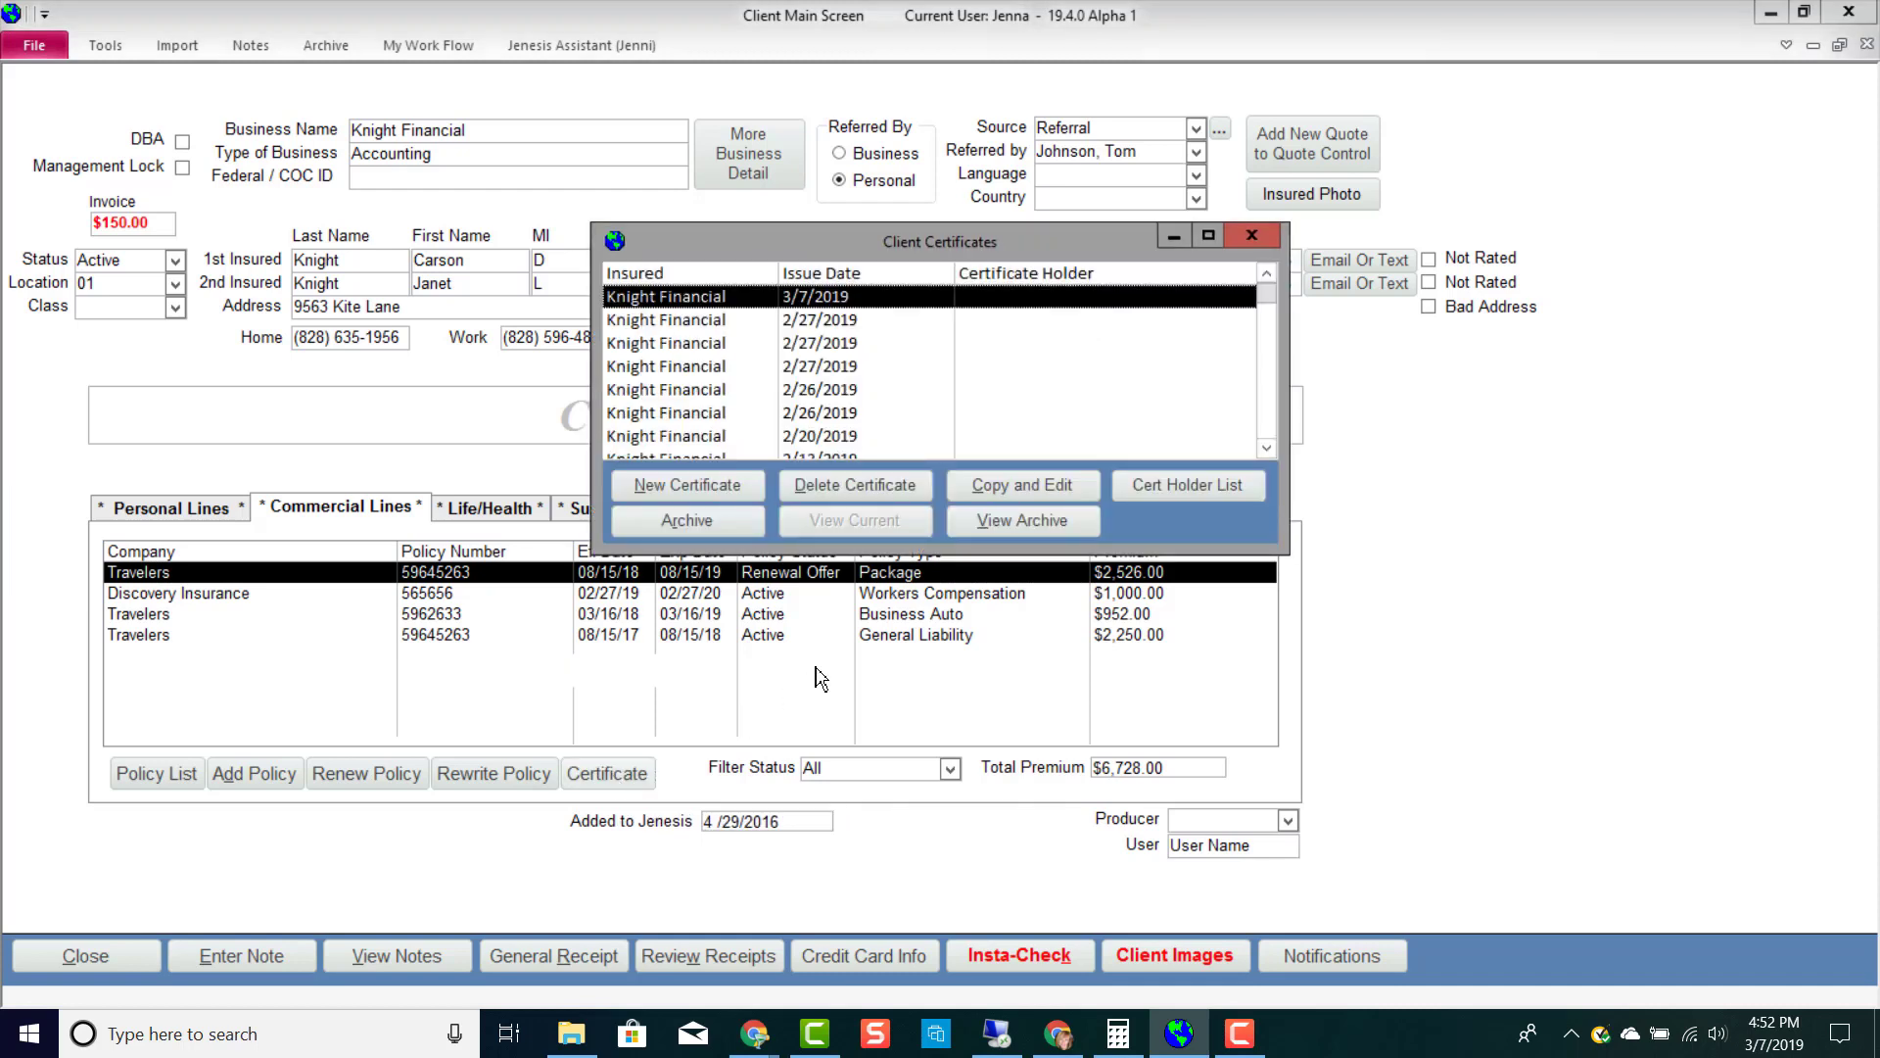
Step: Enlarge the client certificates list and create a new certificate of liability insurance
drag(940, 551, 940, 649)
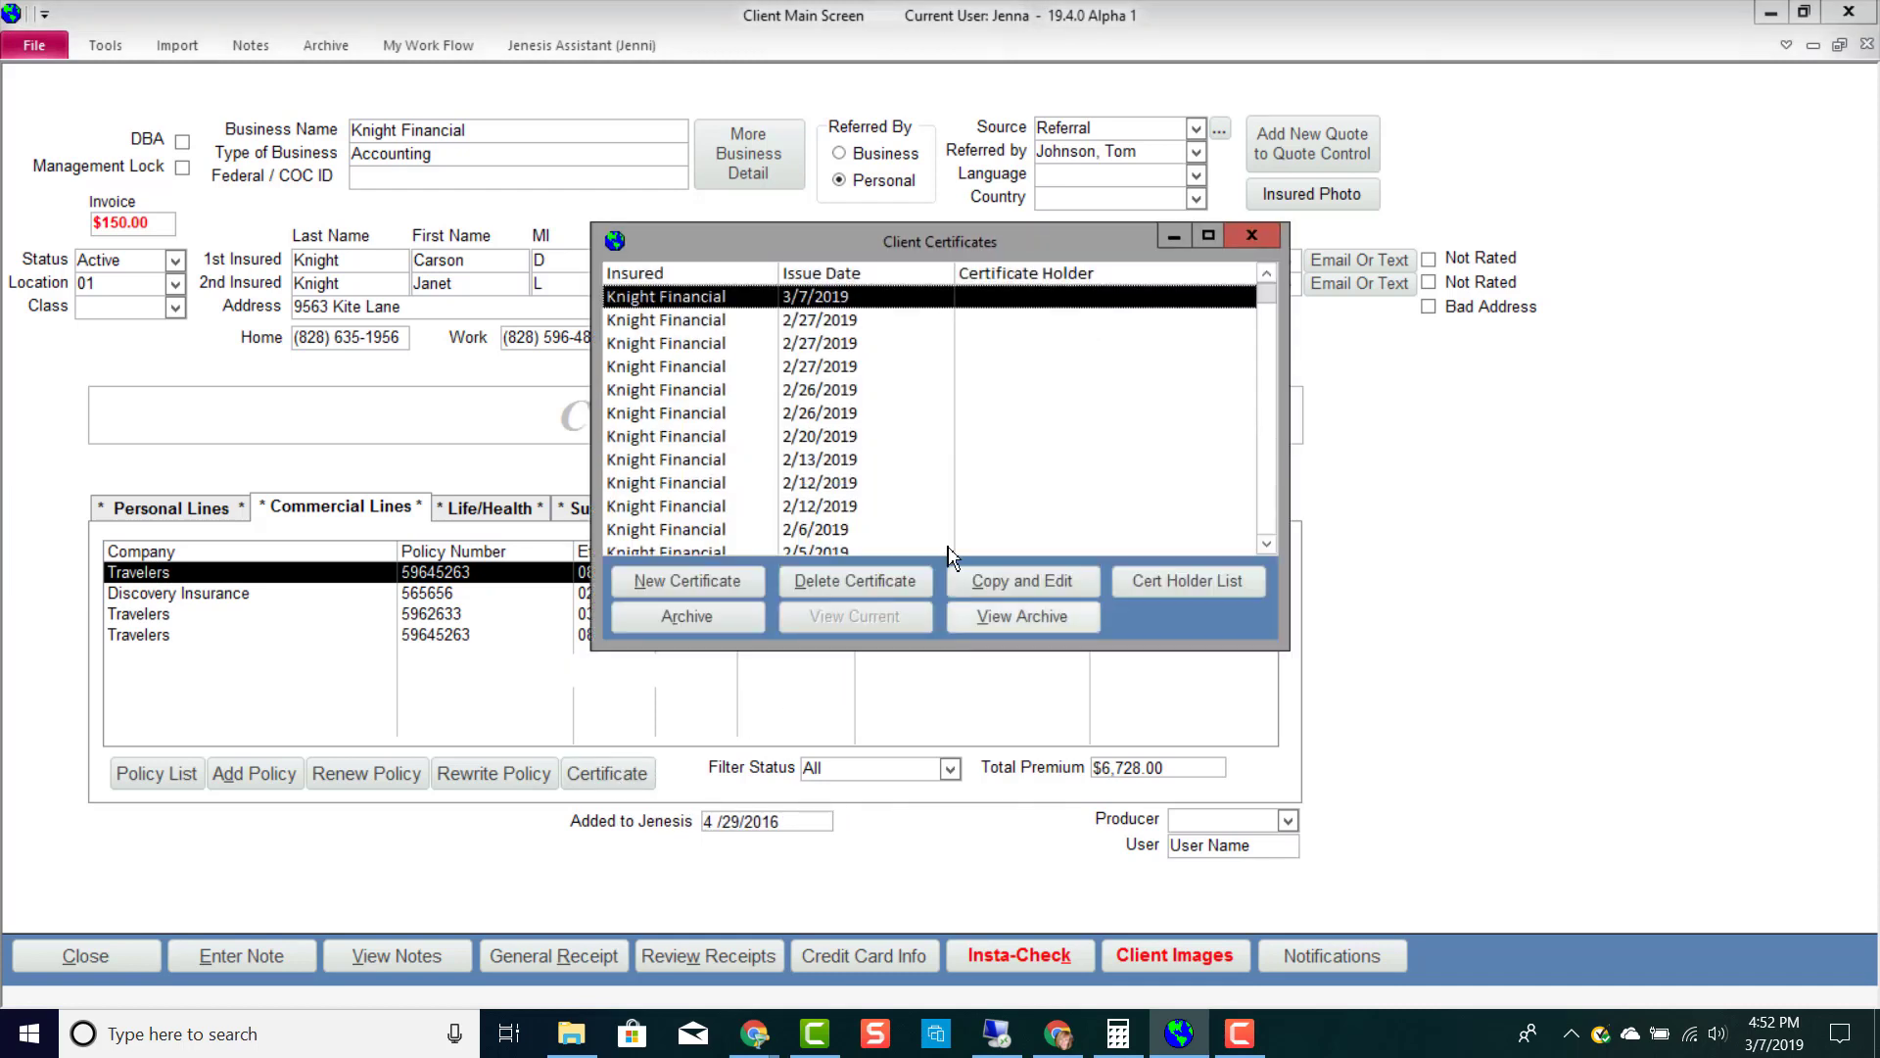
click(898, 368)
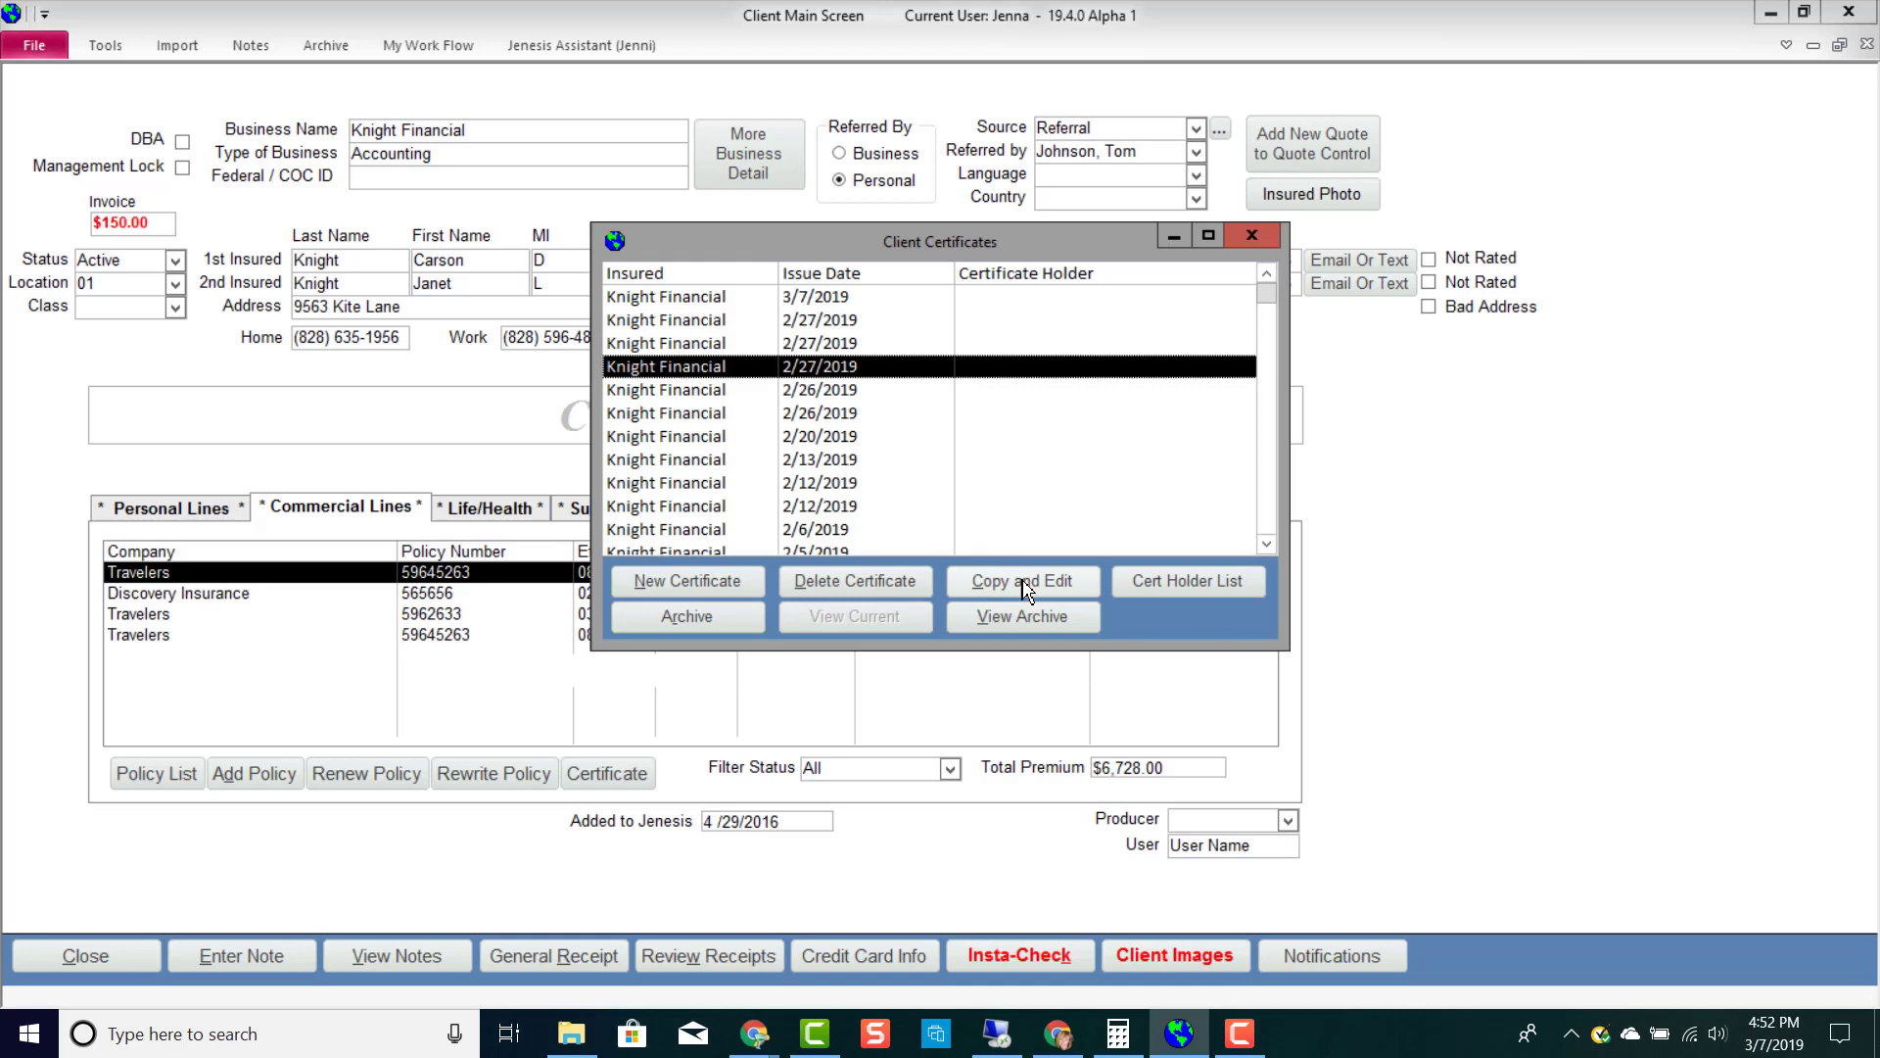
click(683, 586)
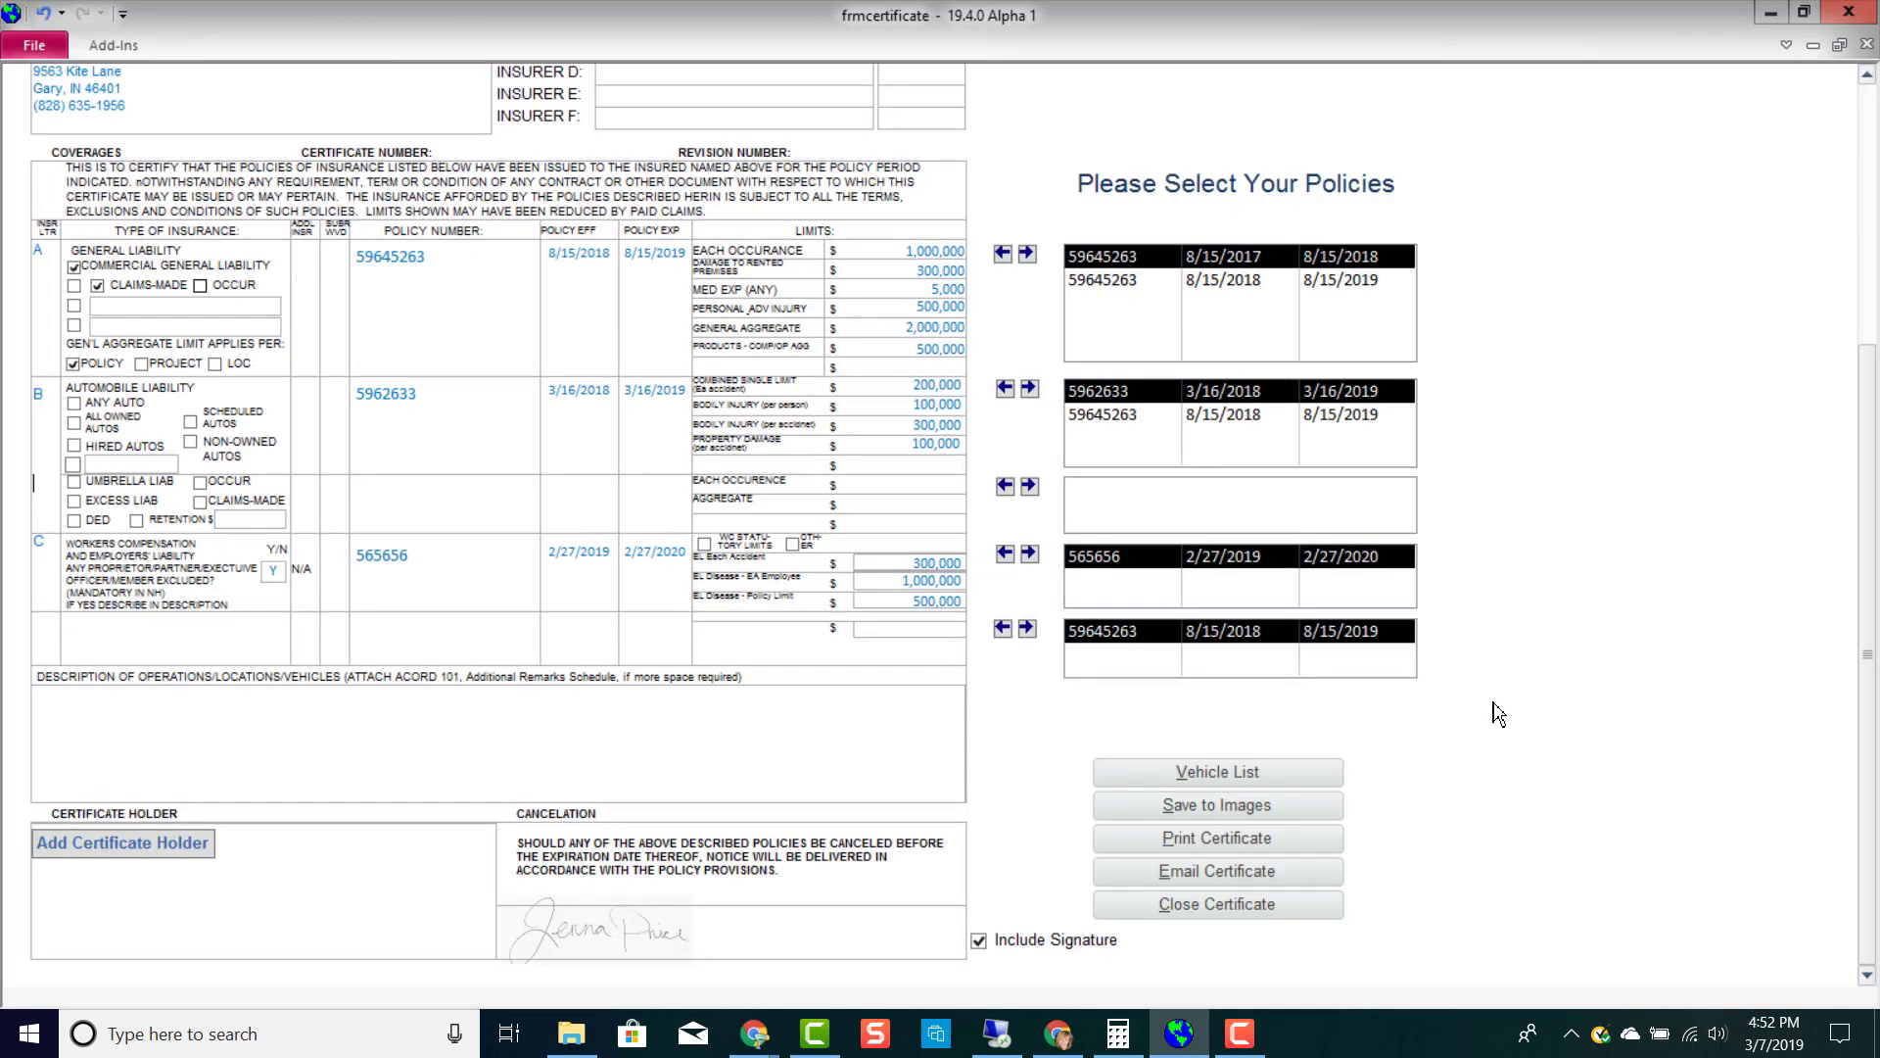
Step: Replace the certificate's general liability policy with the 8/15/2018 to 8/15/2019 term and set its Personal & Adv Injury limit to 88888
drag(1870, 632, 1872, 527)
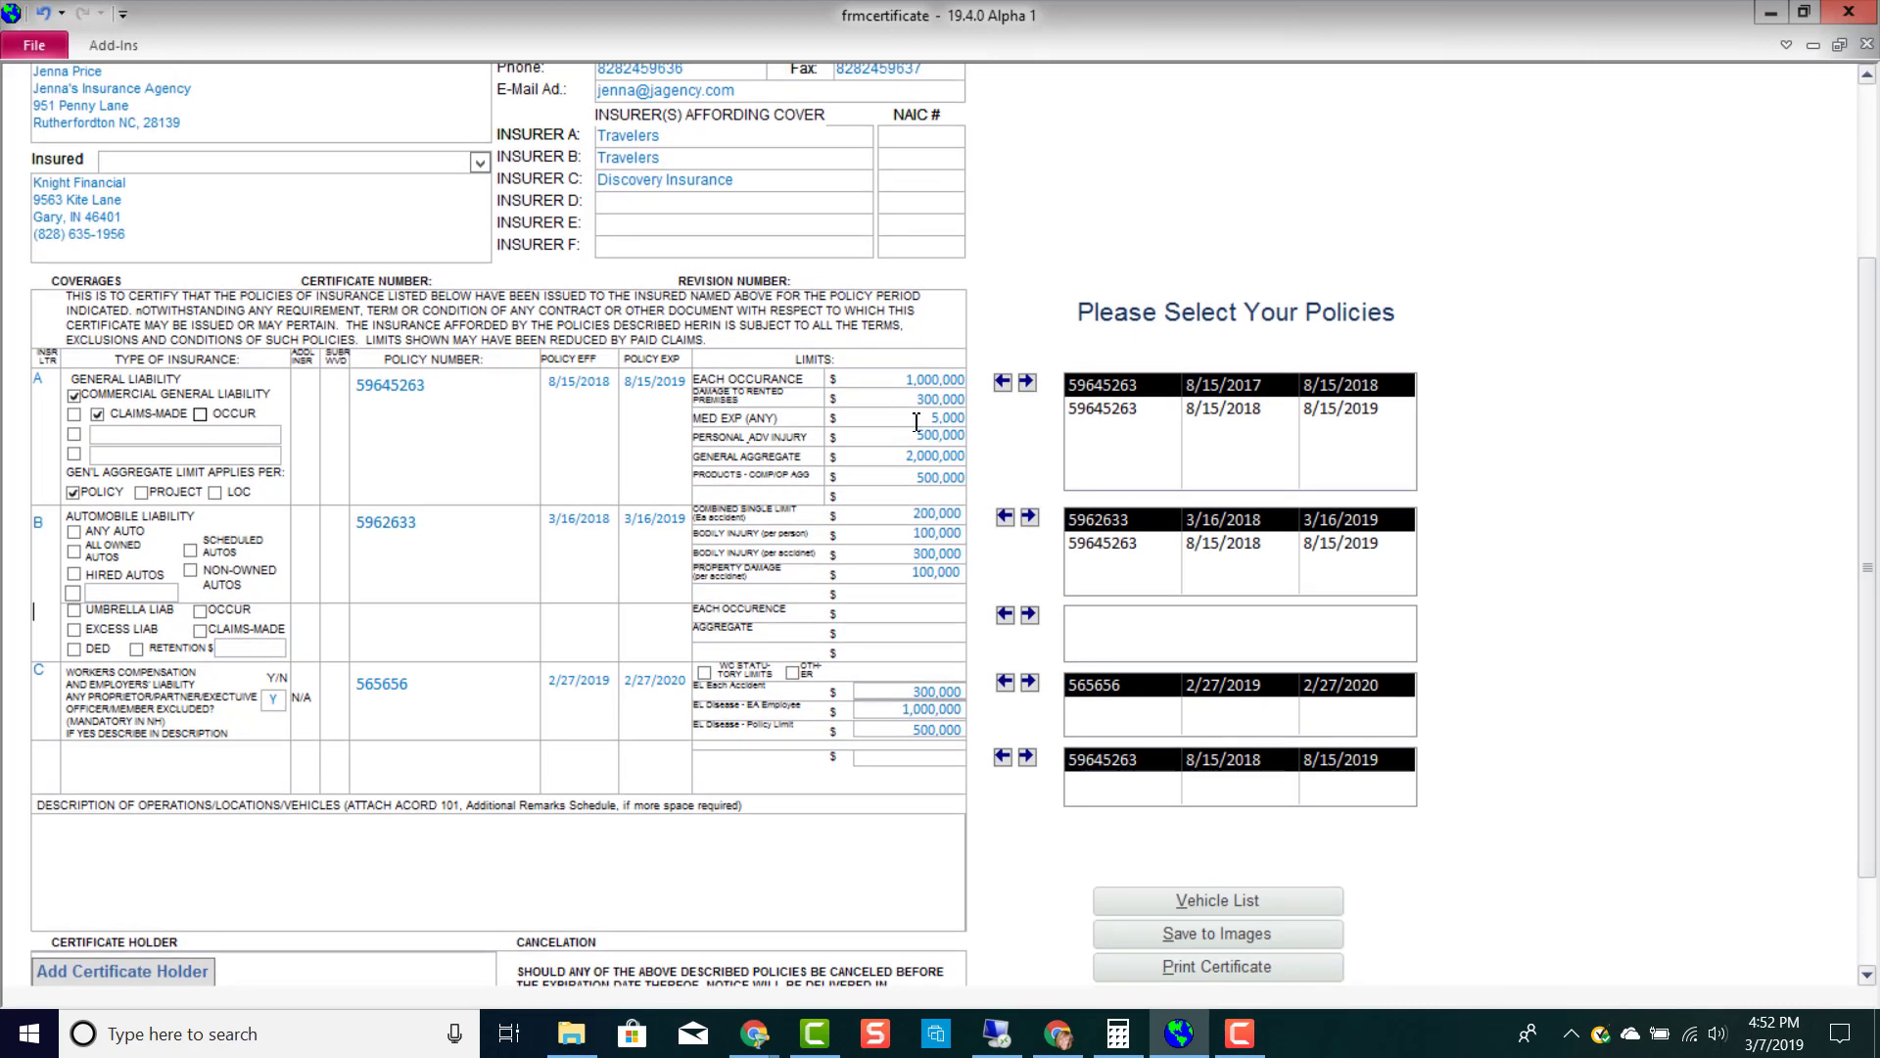
drag(1866, 455, 1876, 367)
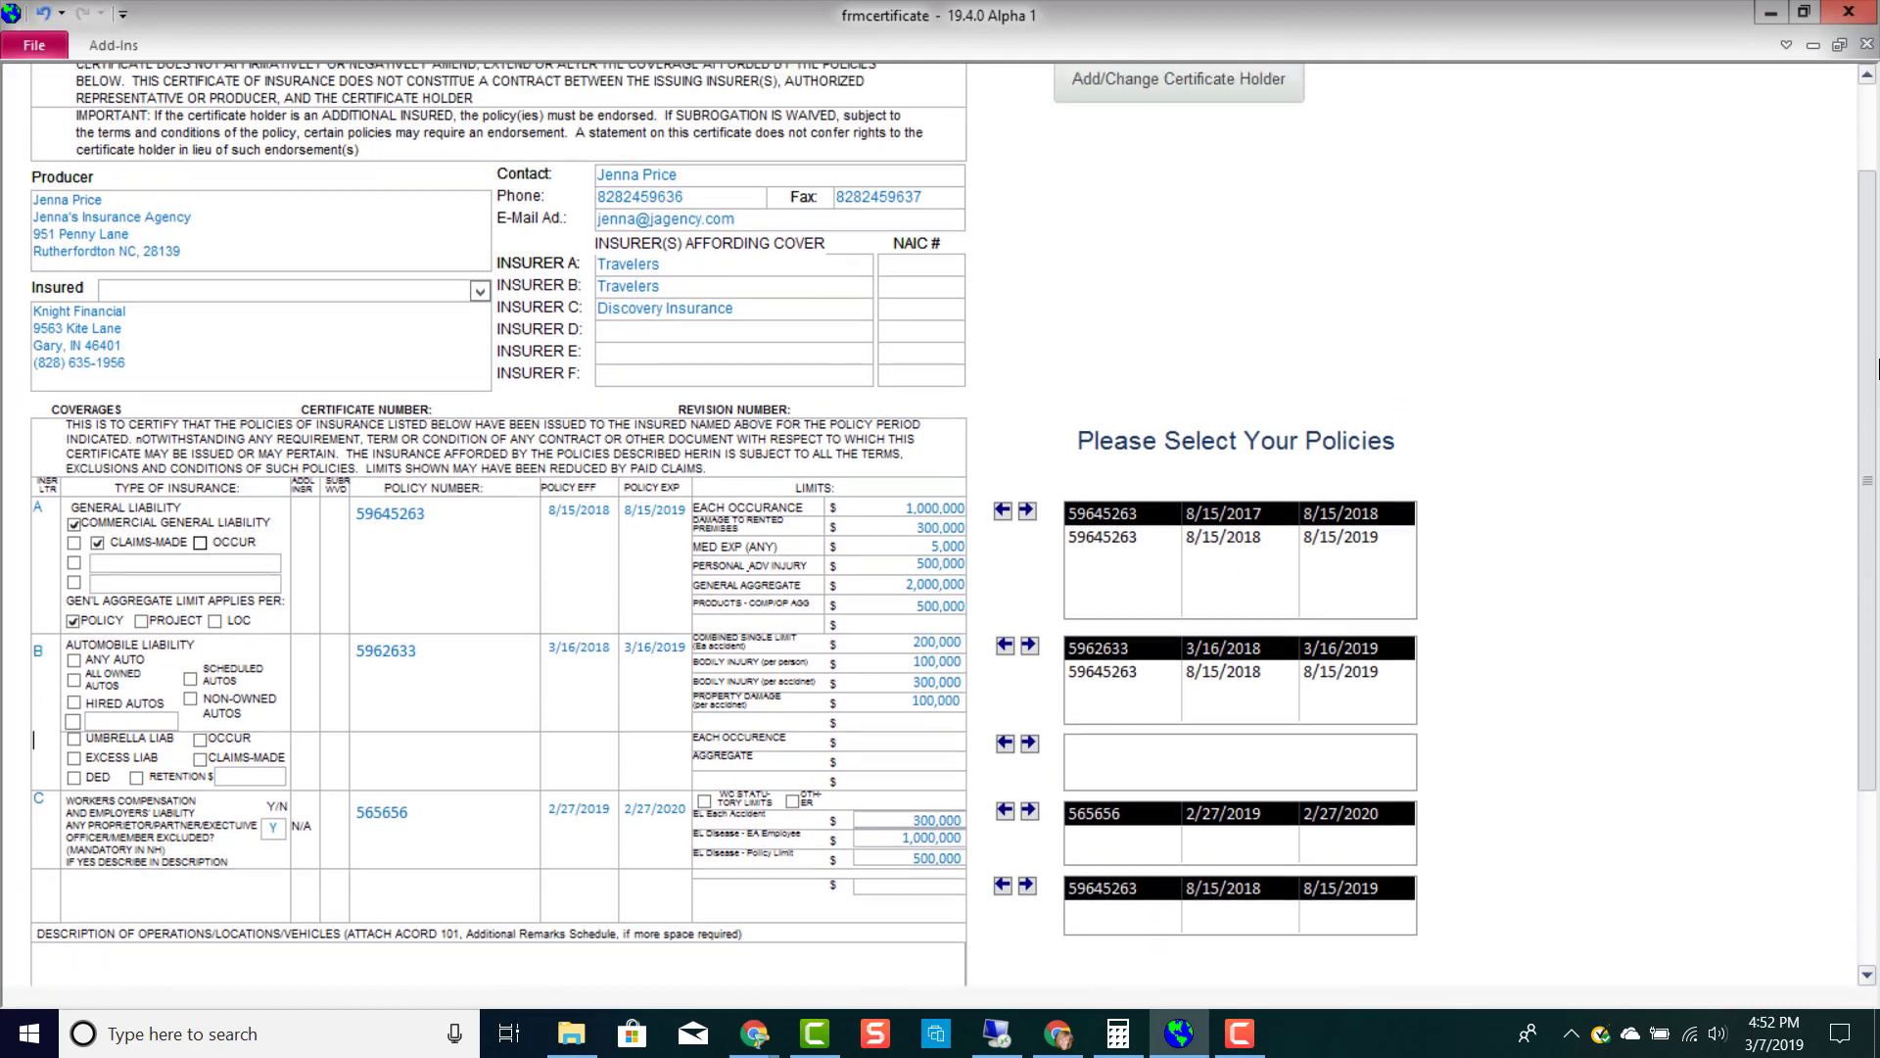
click(1029, 511)
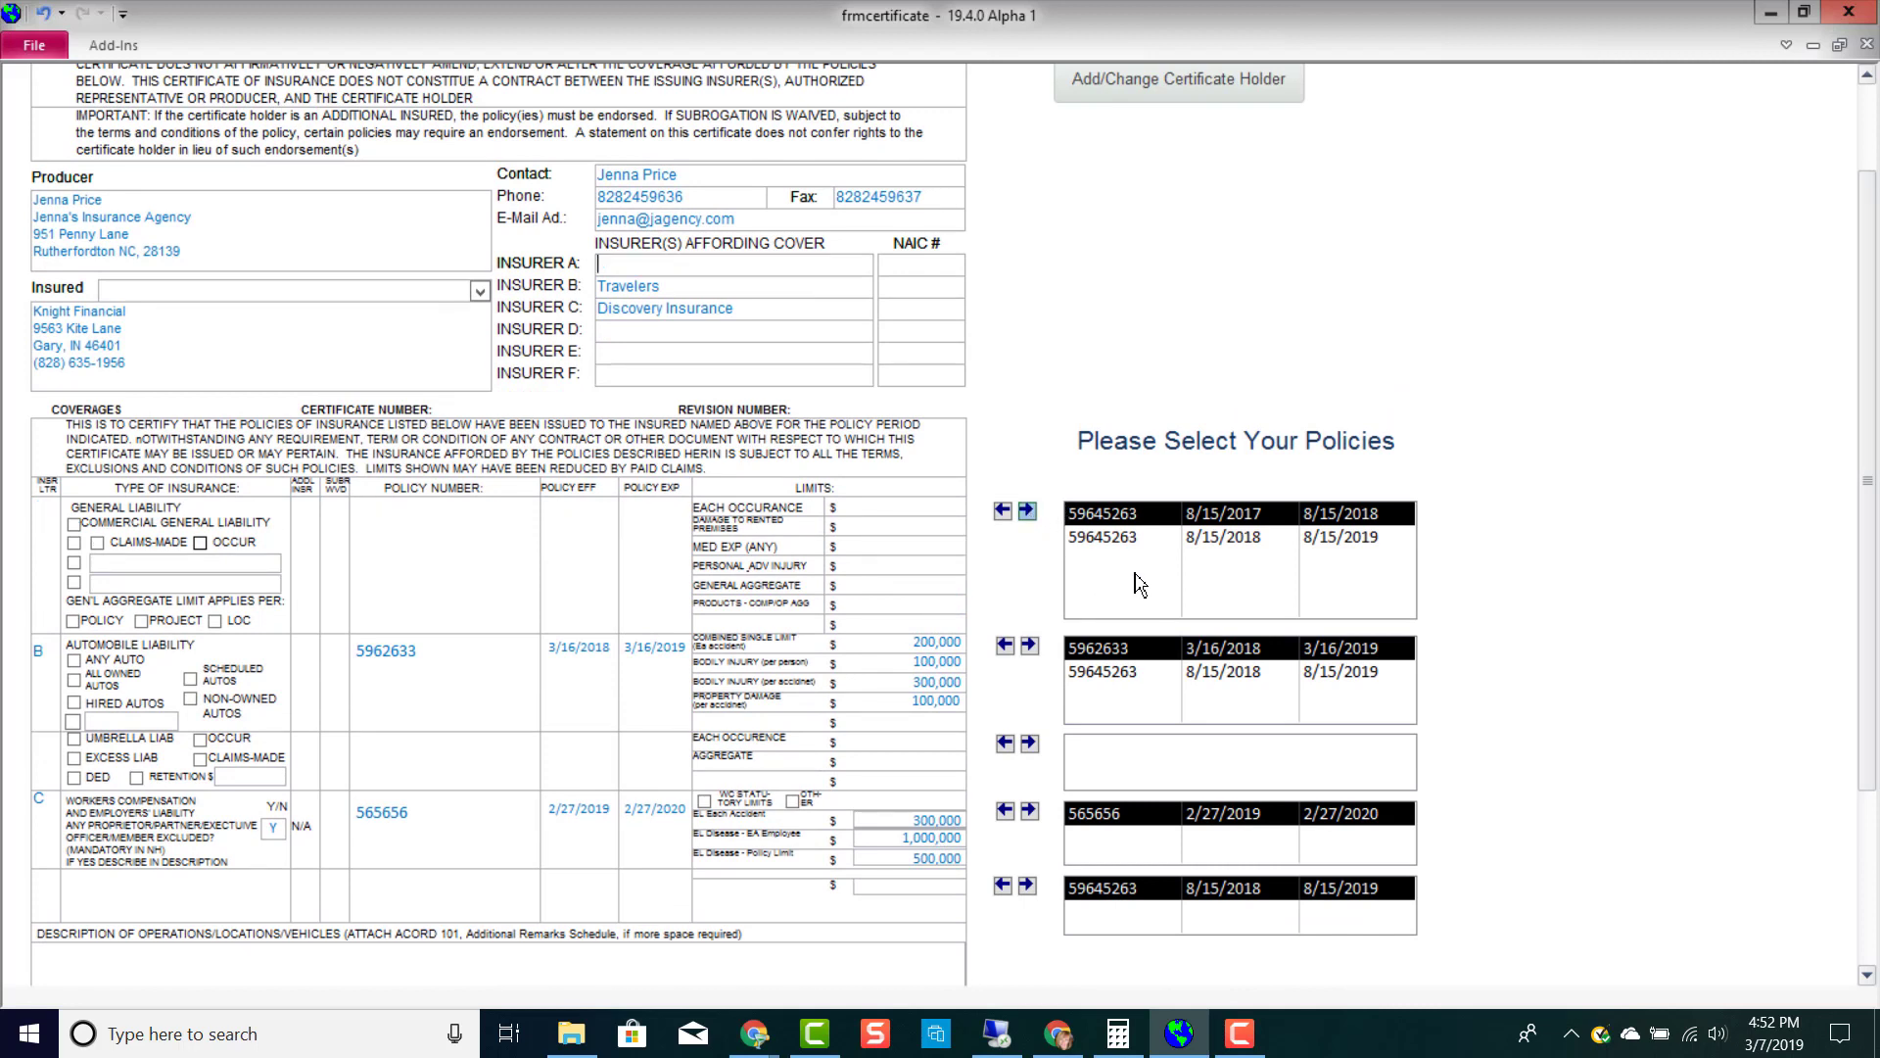
click(1124, 542)
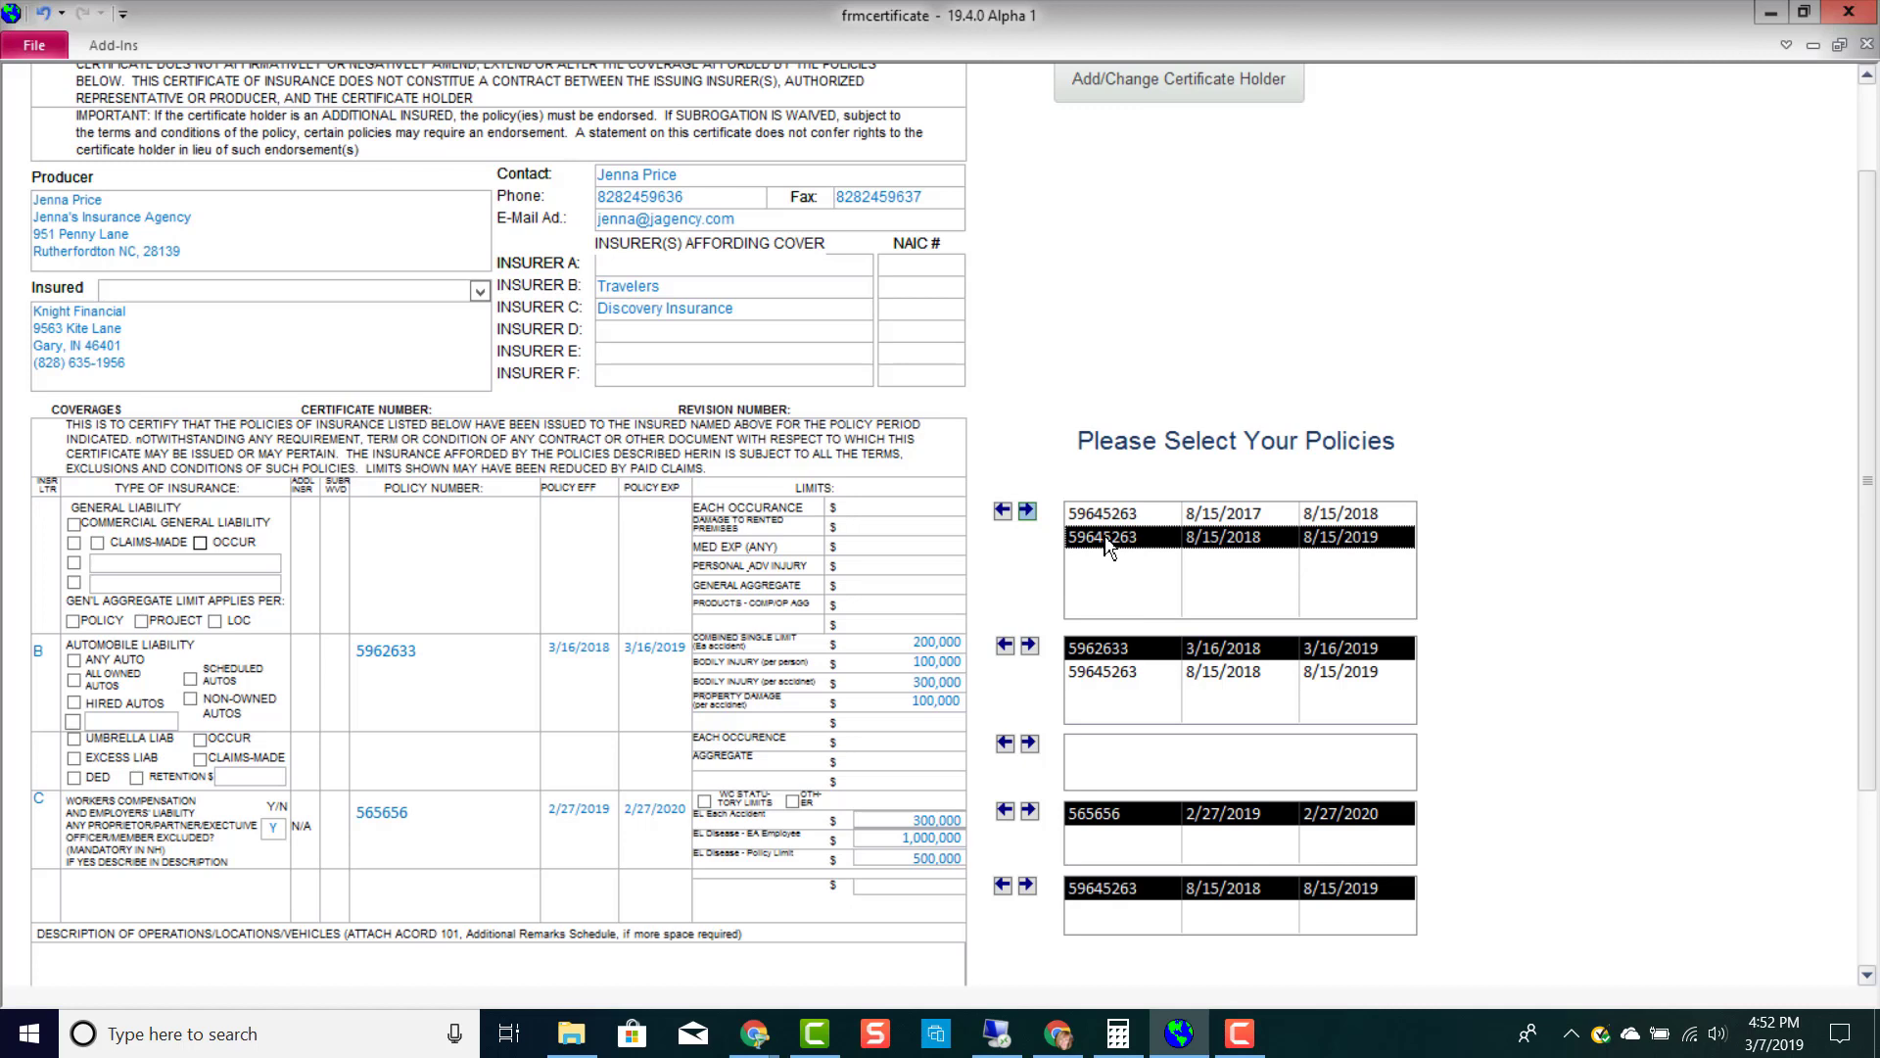
click(1004, 512)
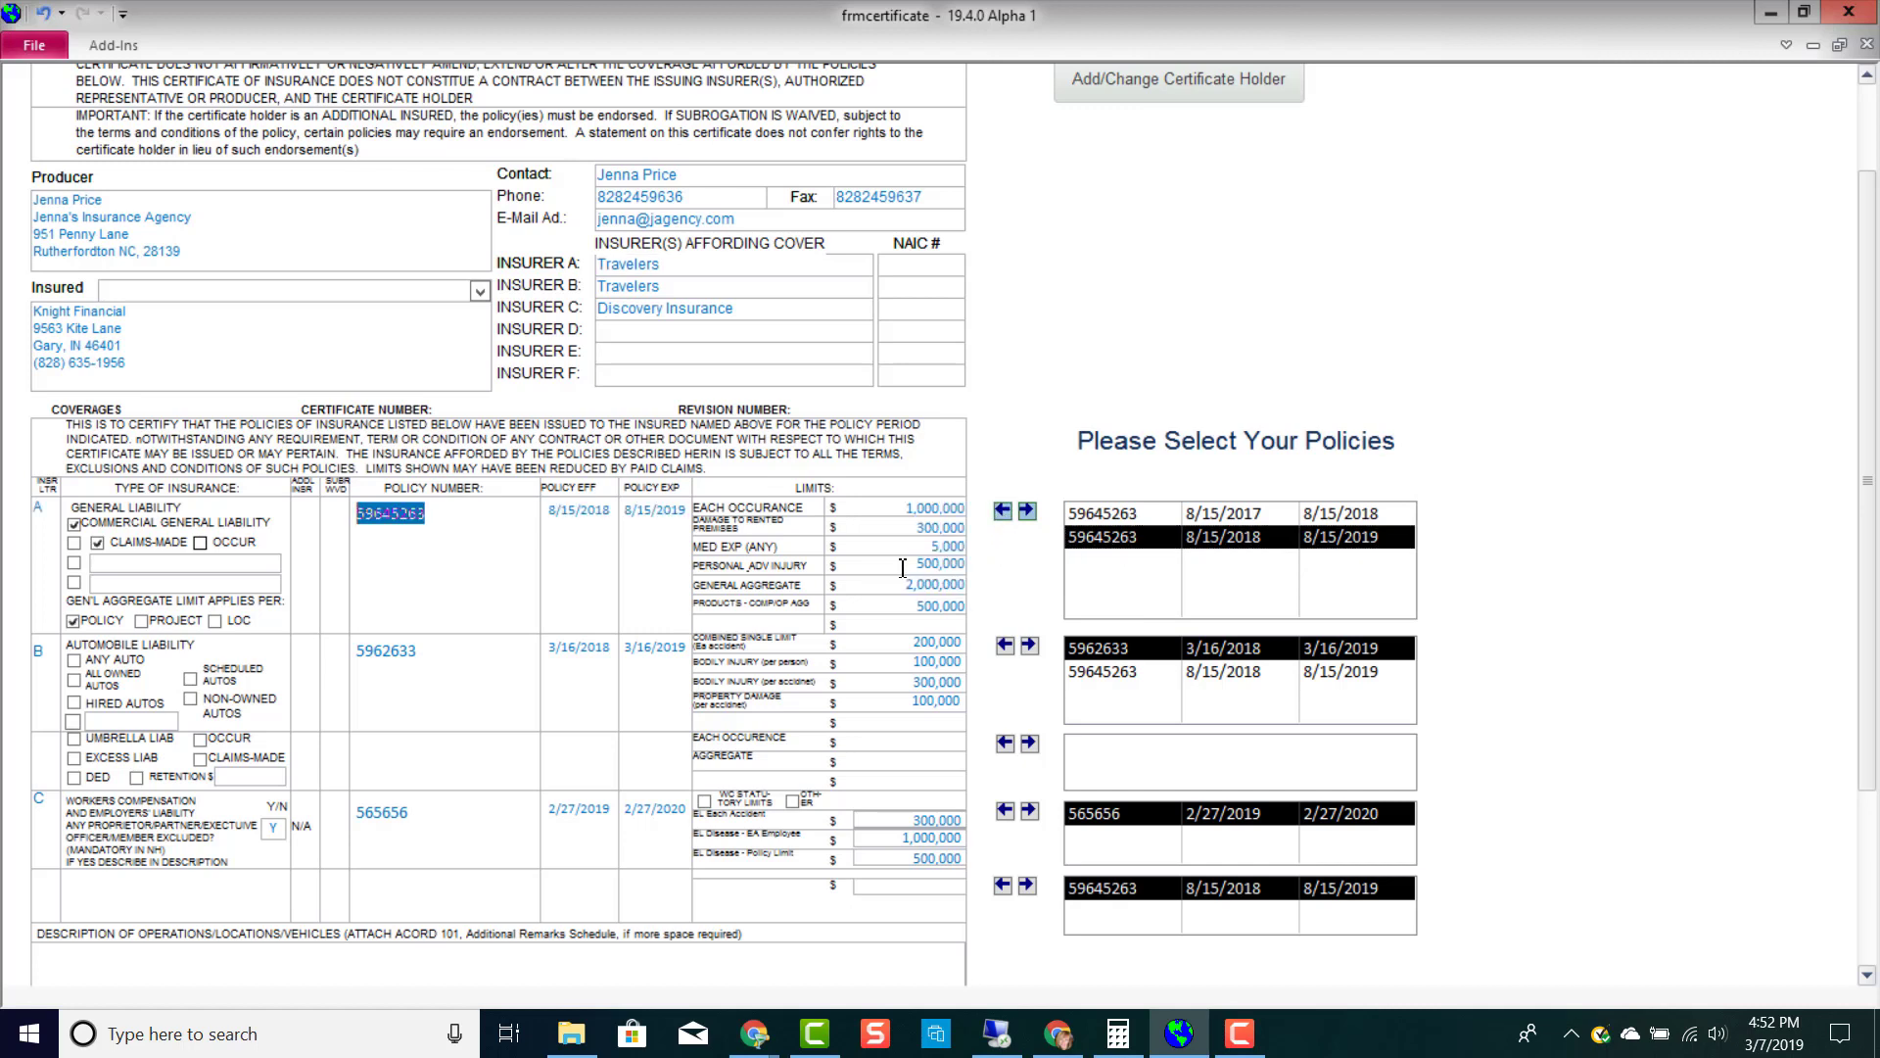
click(956, 565)
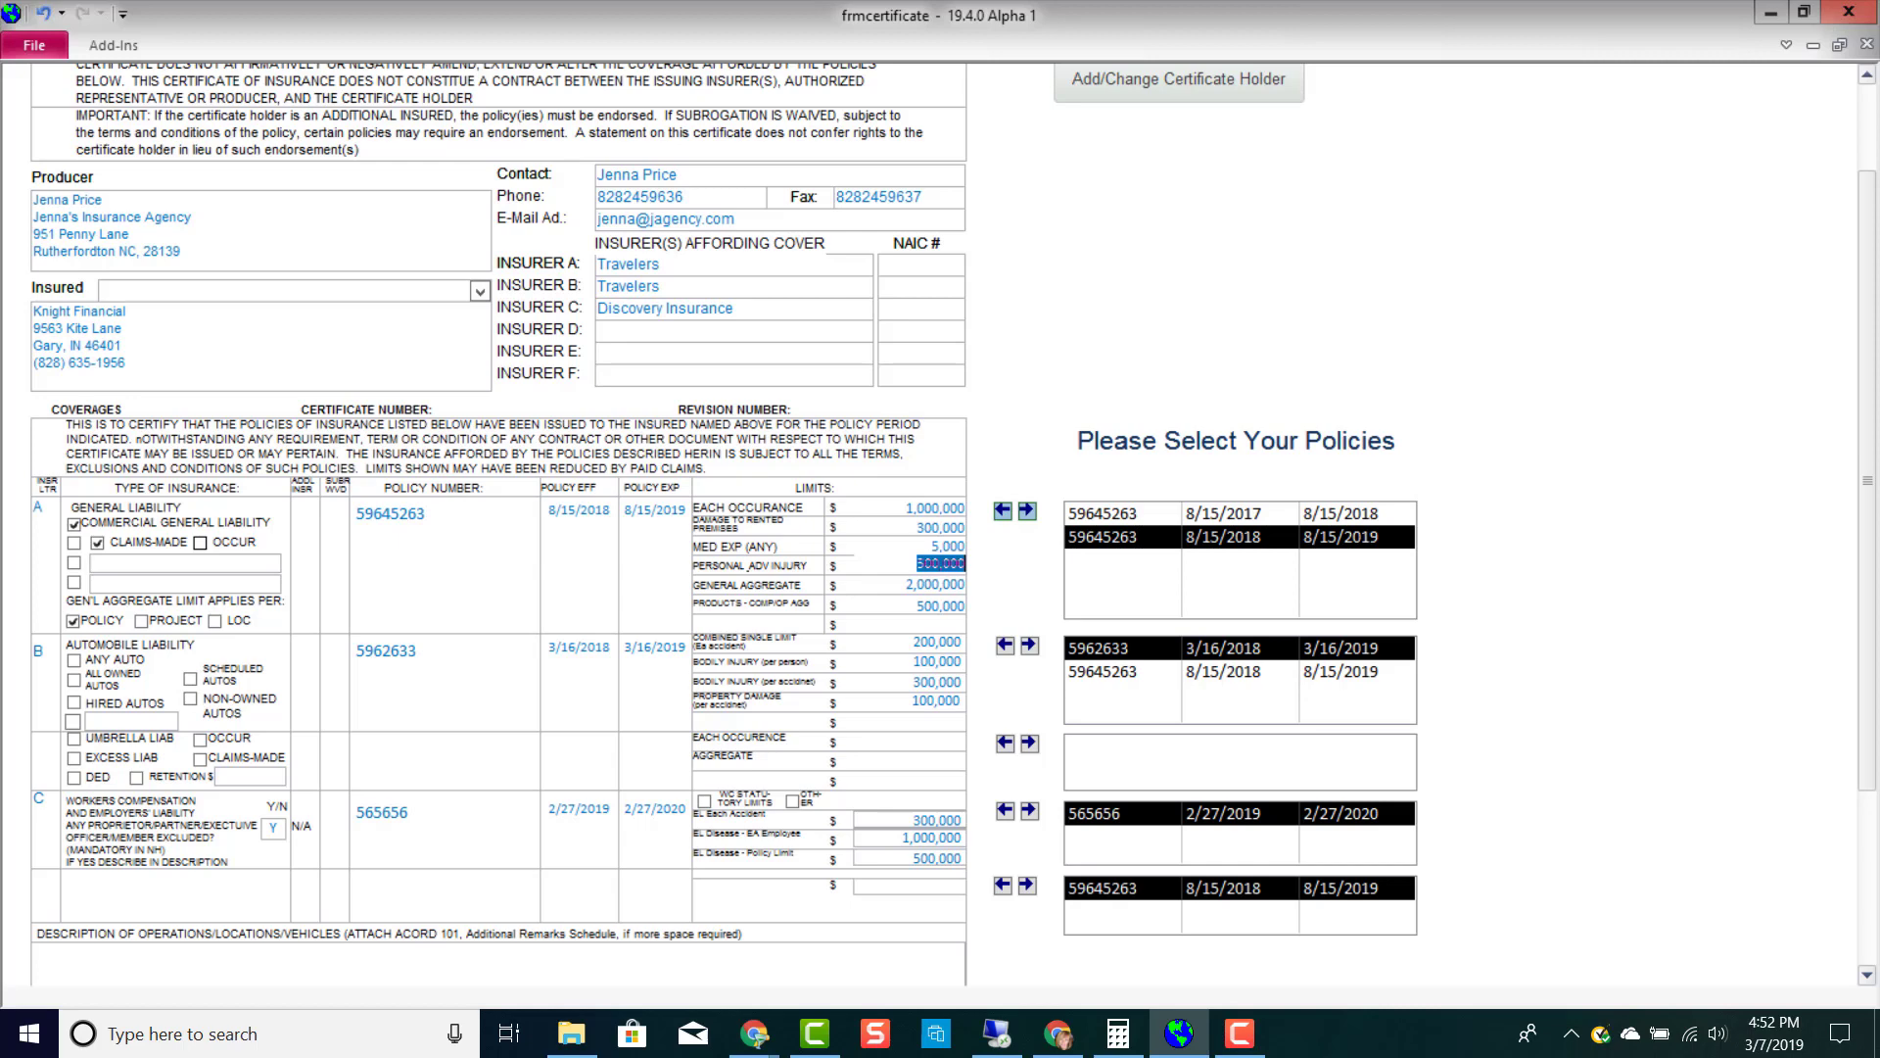
text(88888)
Step: Look over the available certificate holders with Music is Love selected, and close the certificate without assigning a holder
drag(1866, 568, 1864, 433)
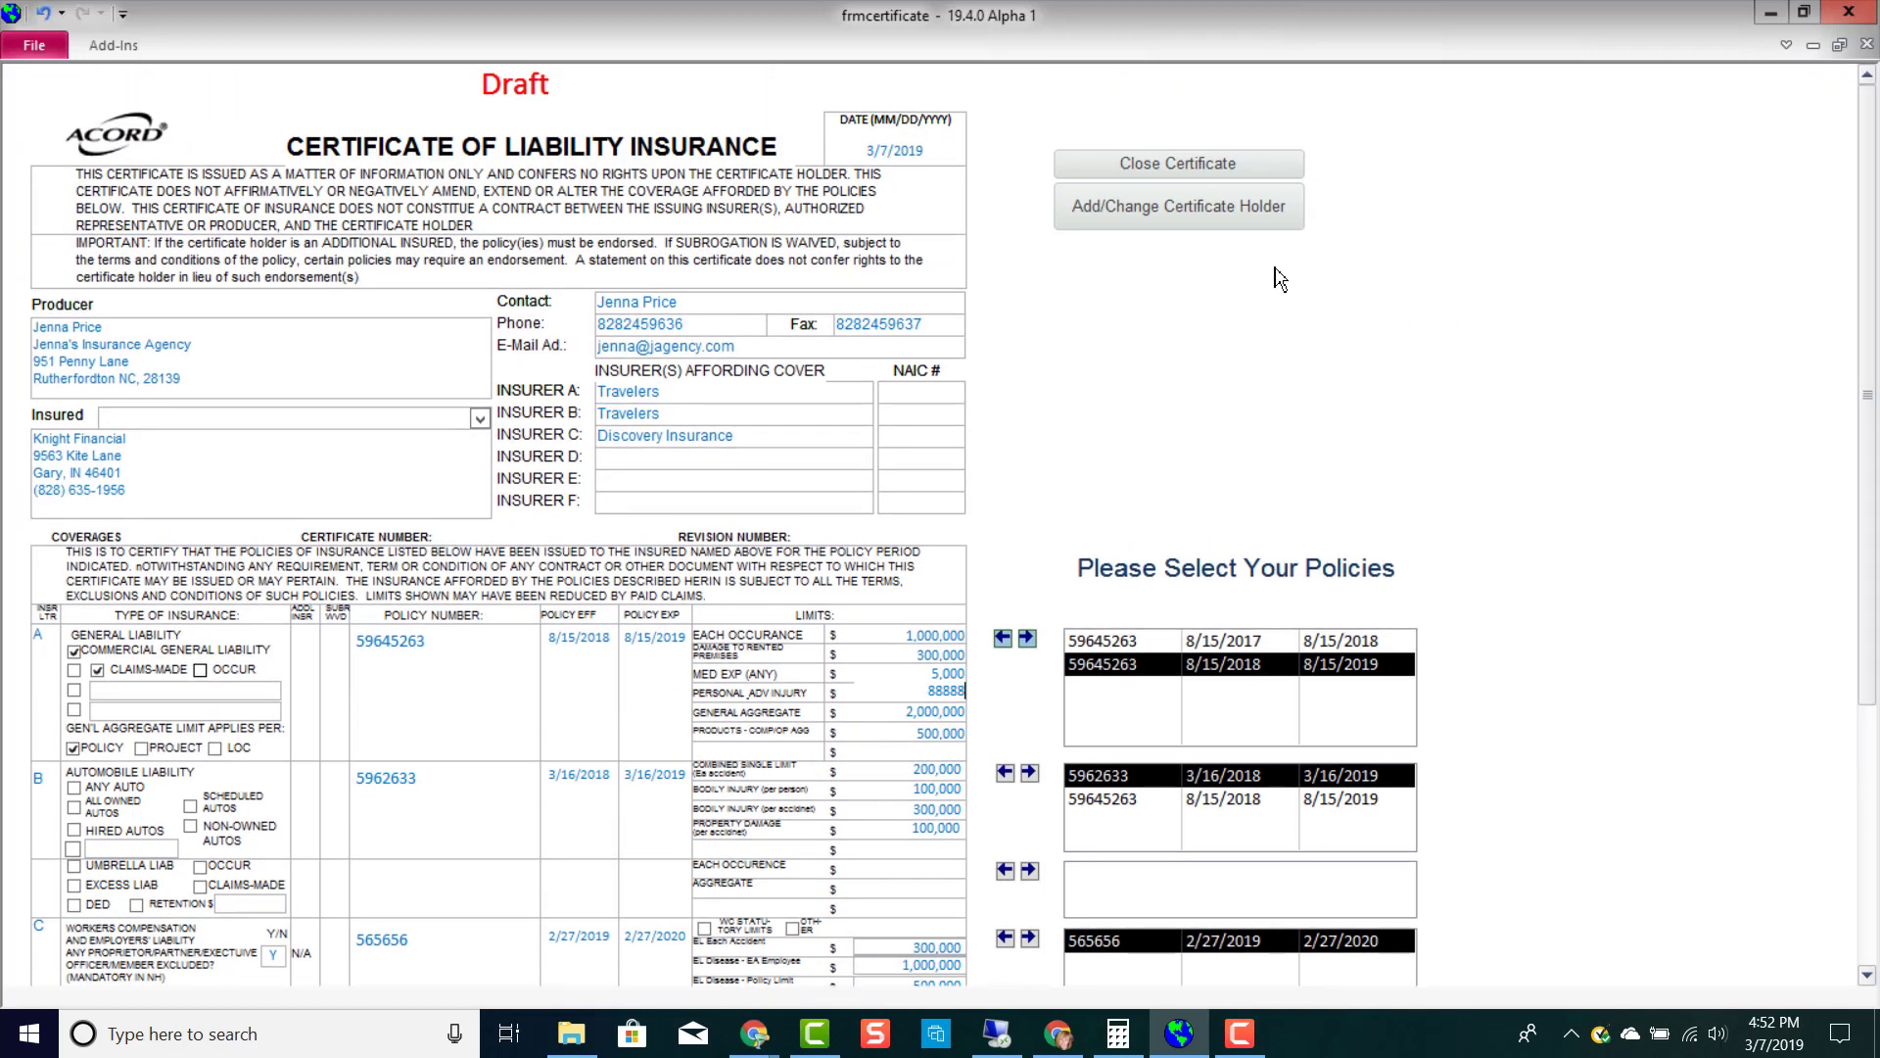
click(1183, 214)
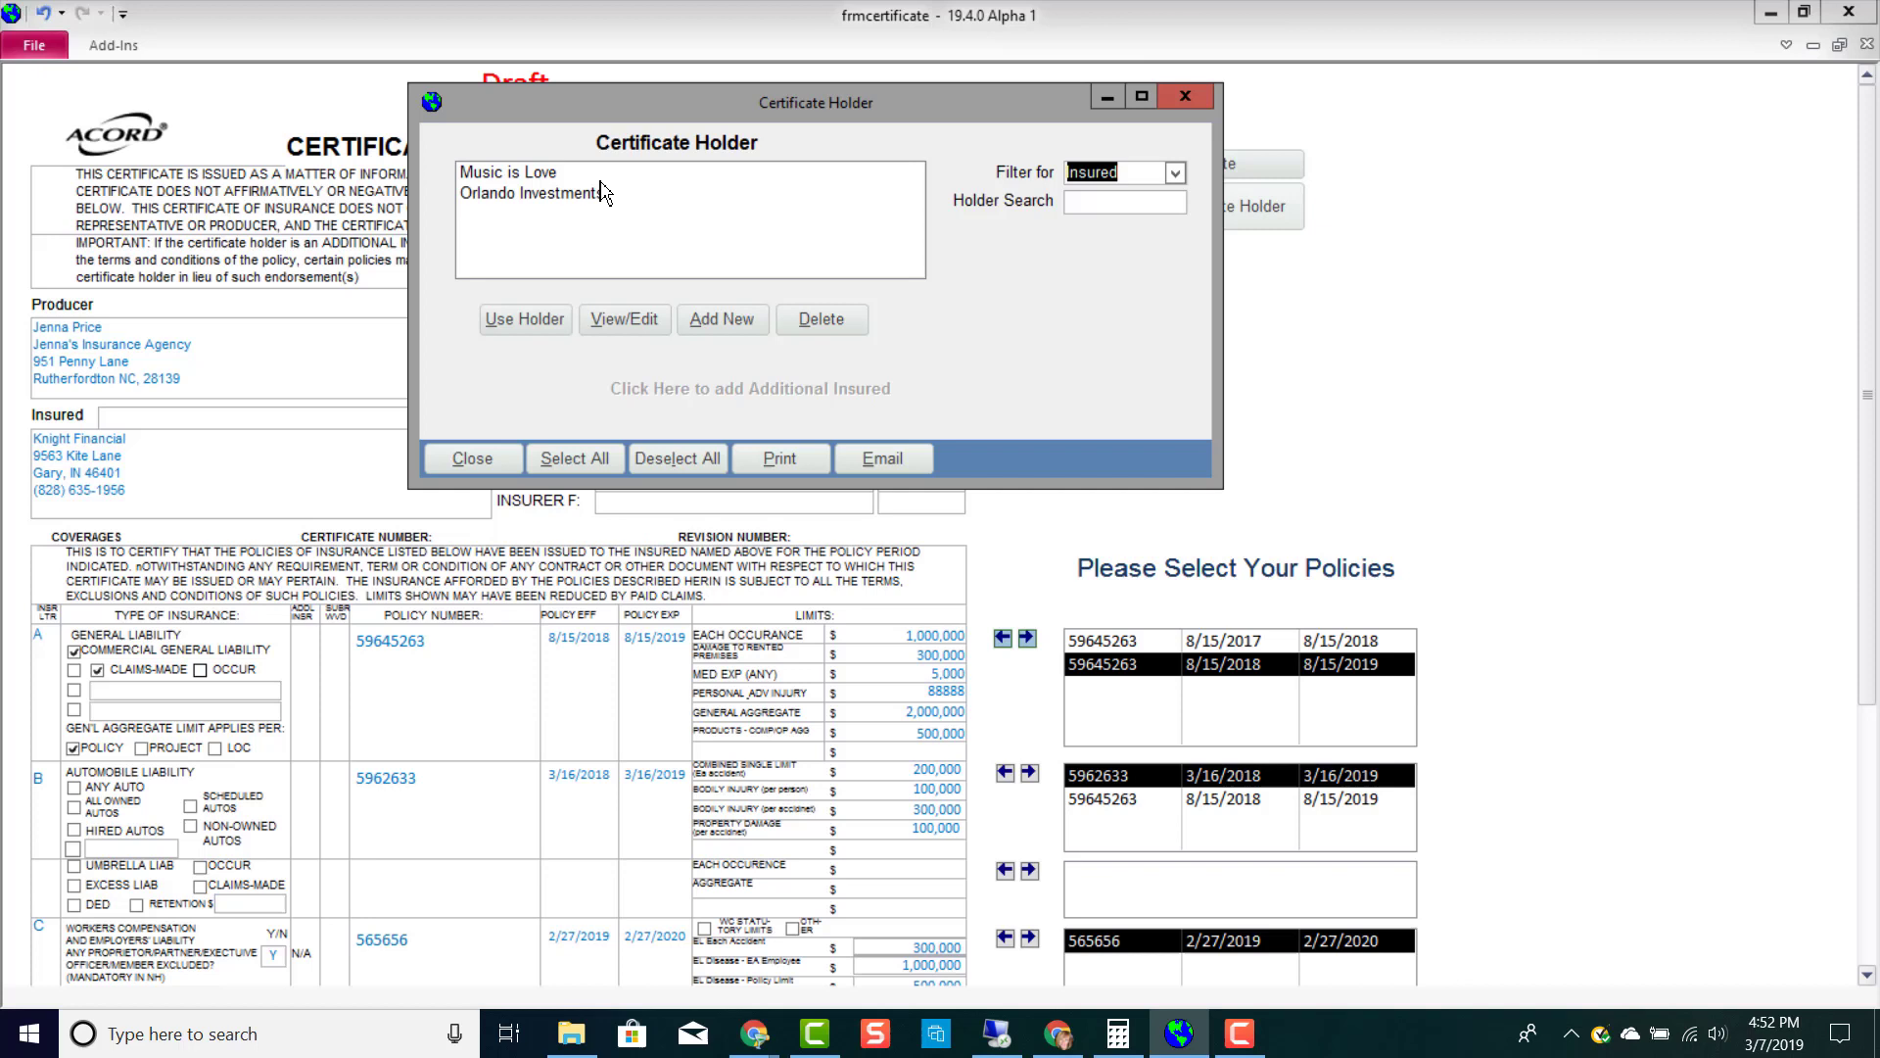
click(594, 174)
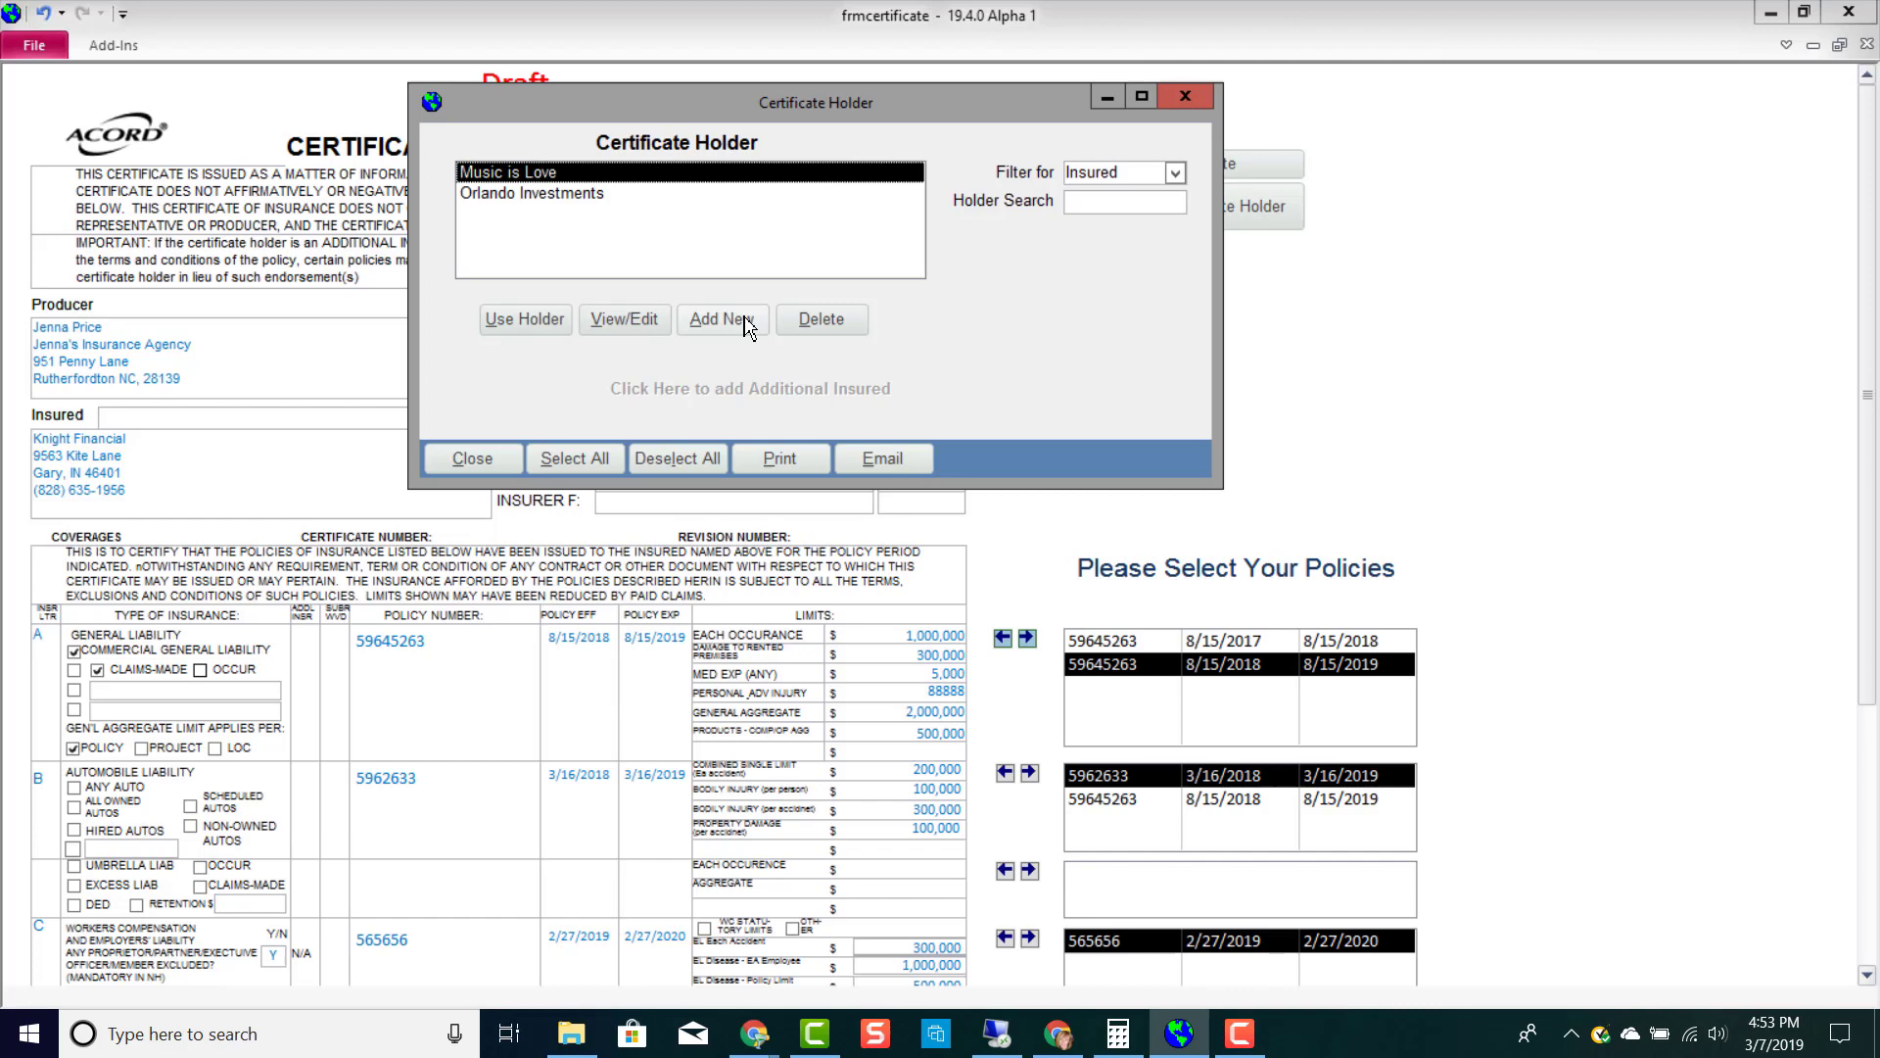
click(480, 460)
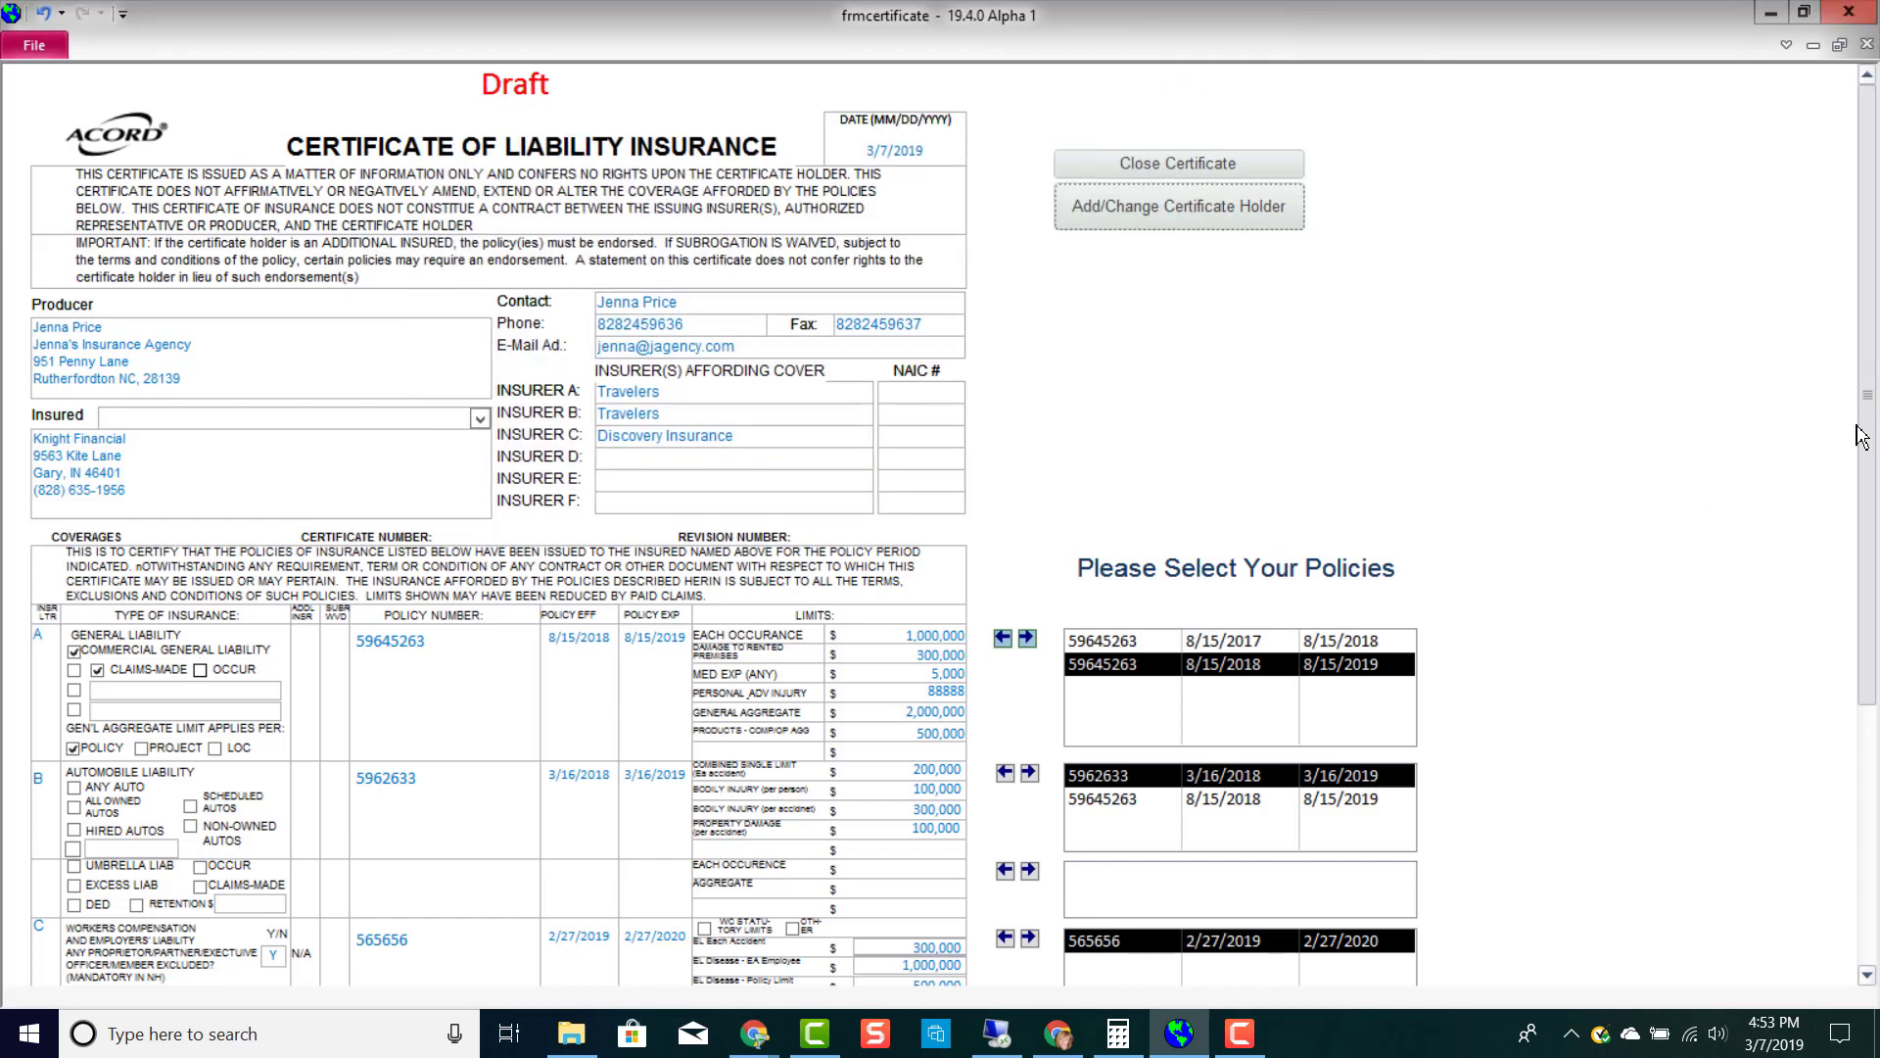
drag(1861, 436, 1863, 656)
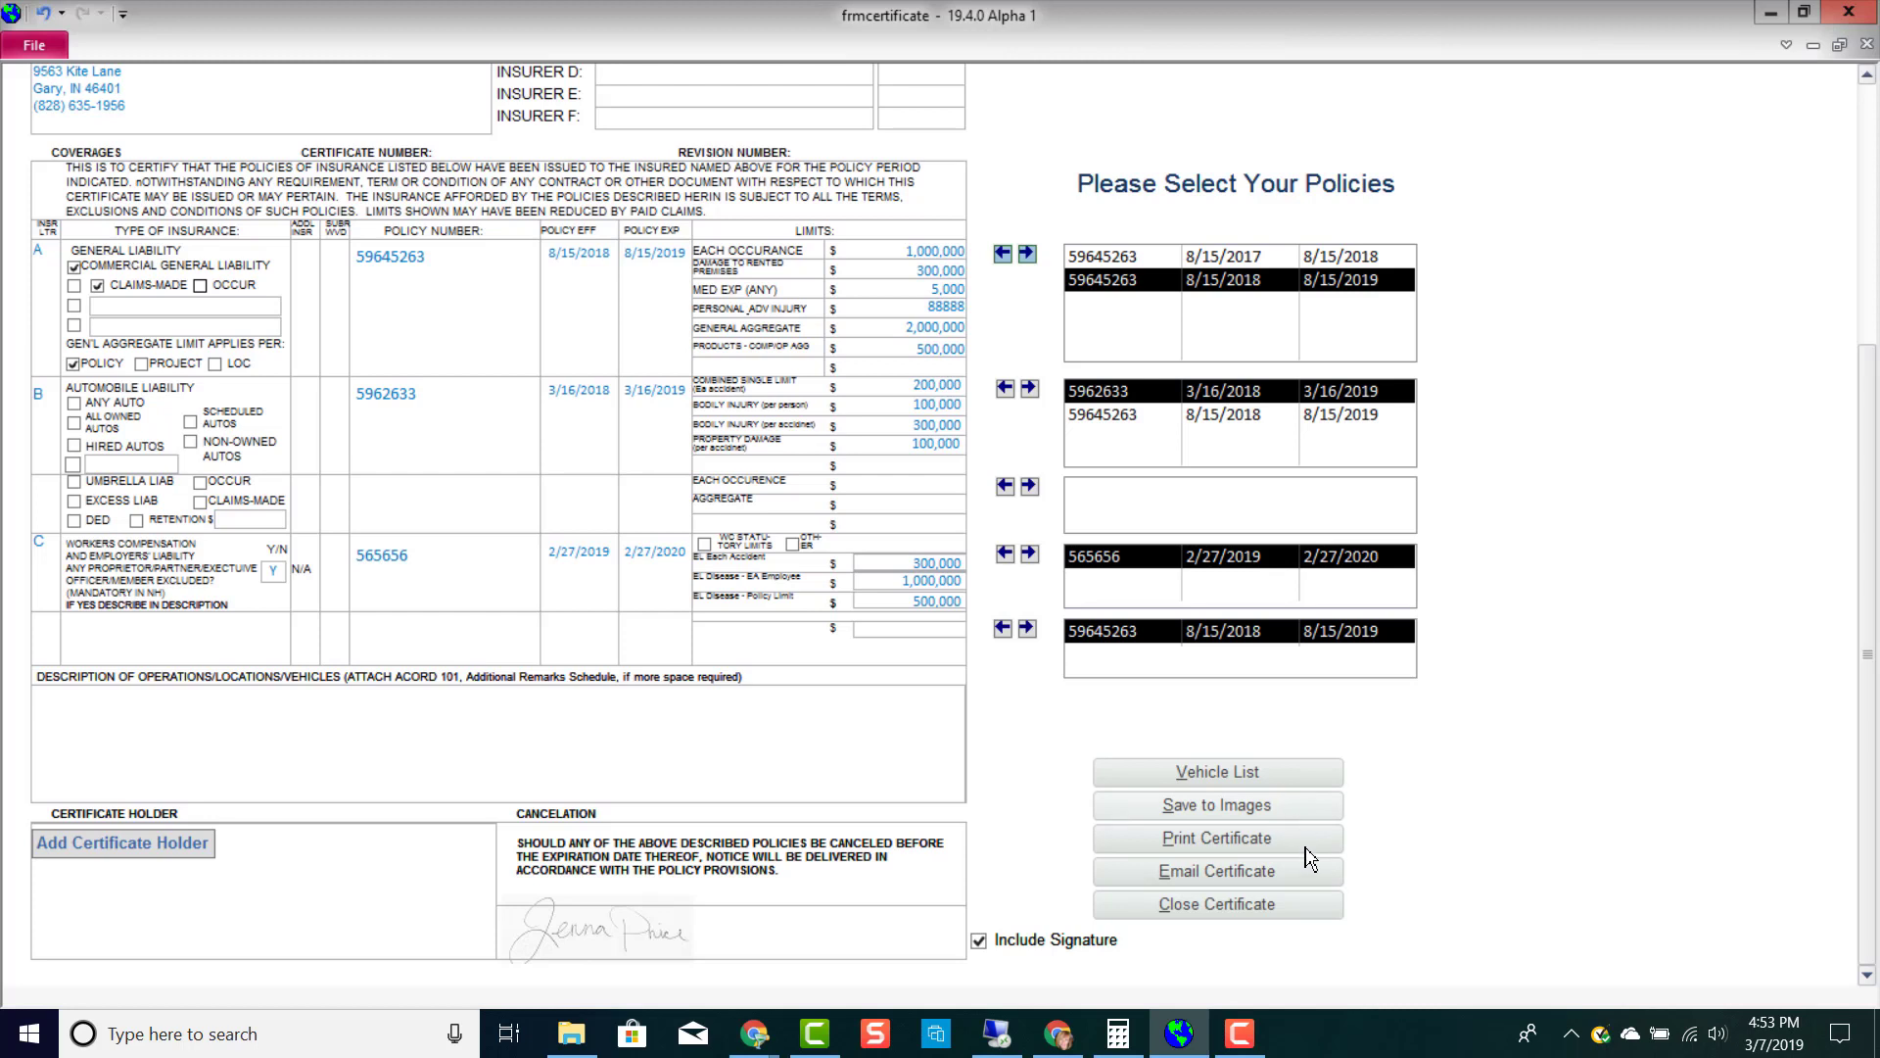
click(1254, 912)
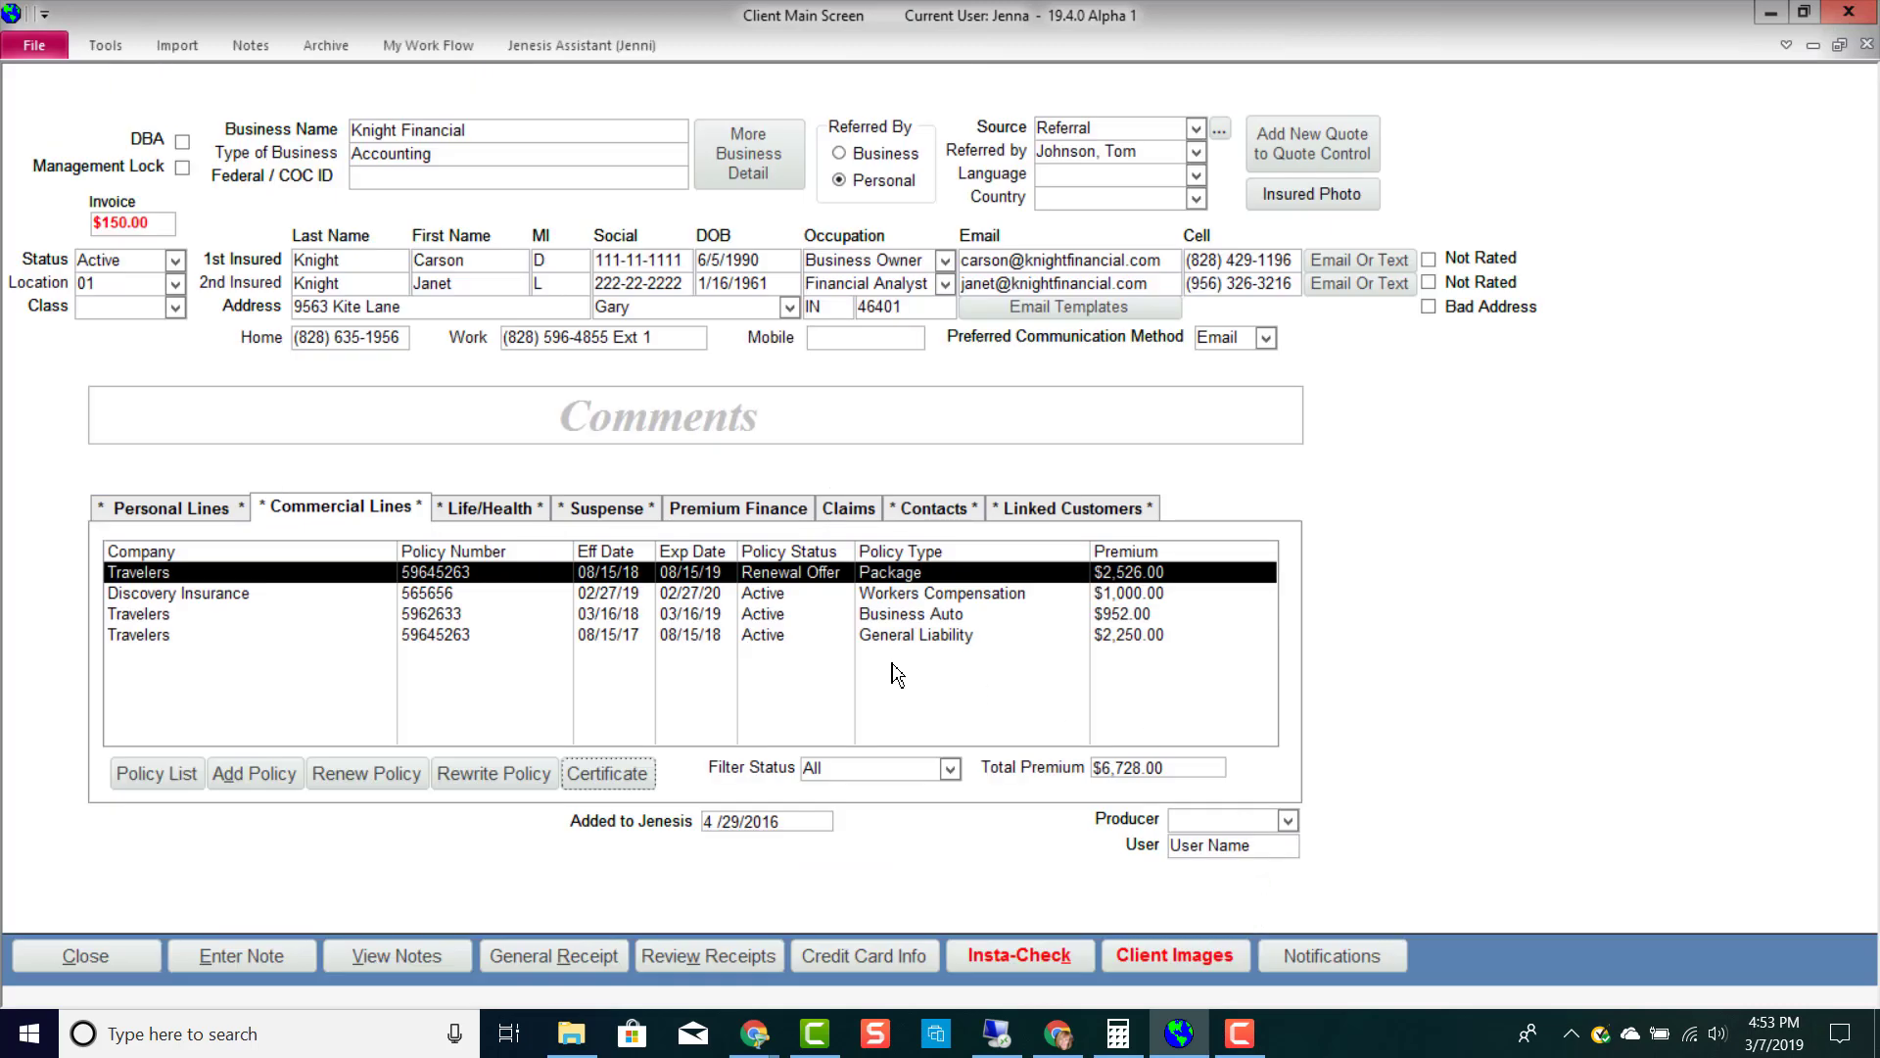
Step: Open the Travelers Business Auto policy and bring up its library of Acord forms
click(804, 616)
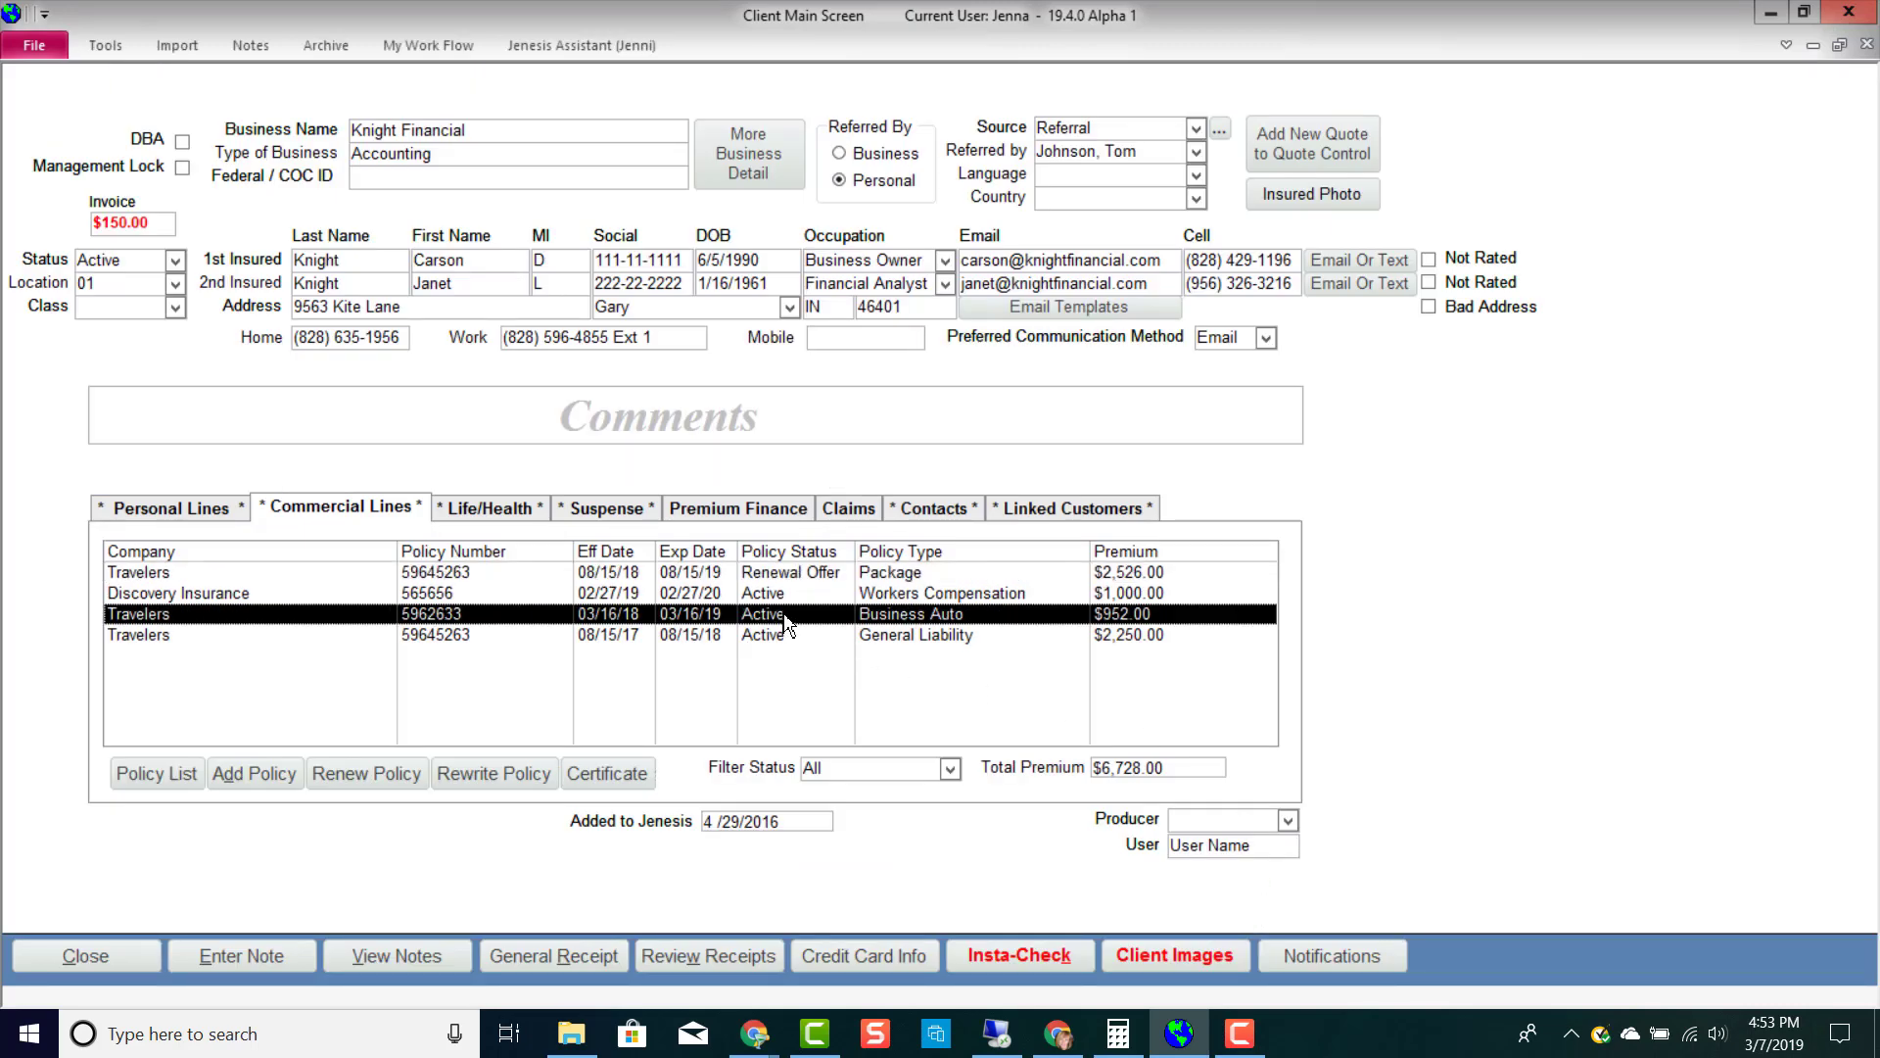
double_click(786, 624)
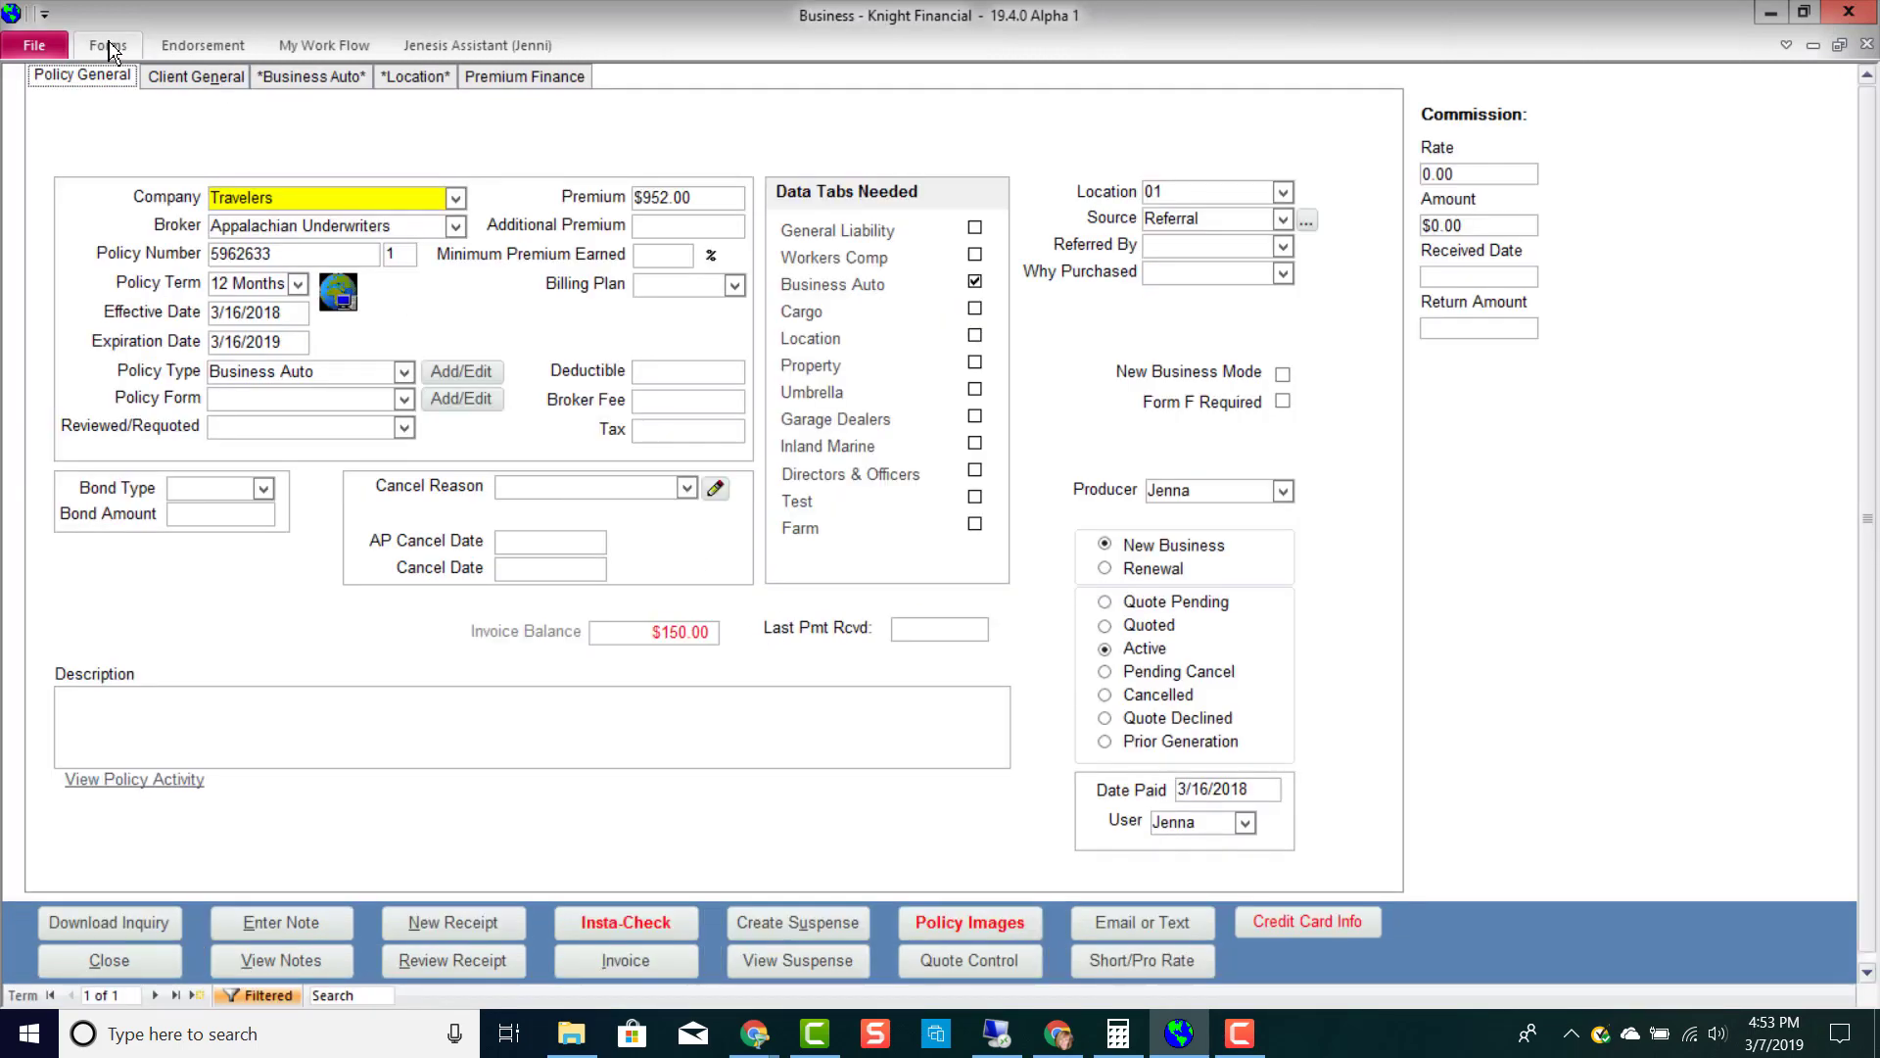
click(108, 46)
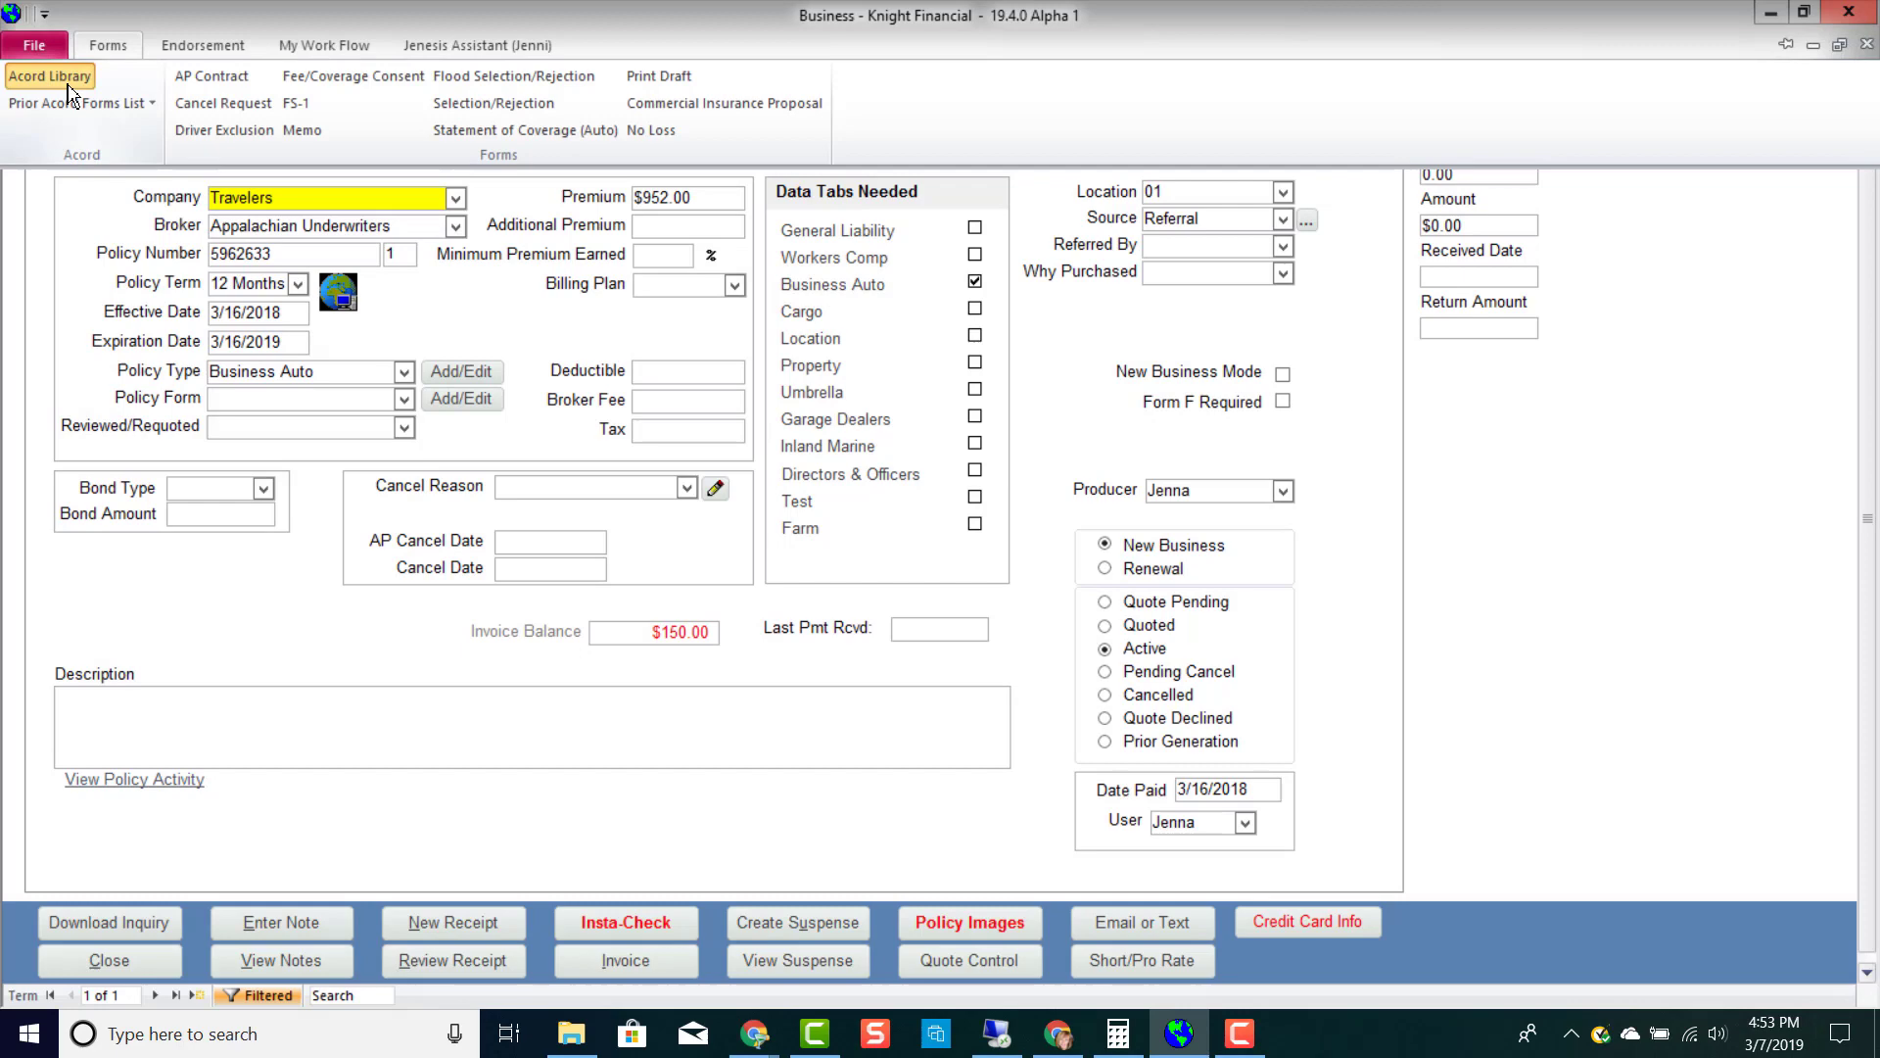
click(67, 79)
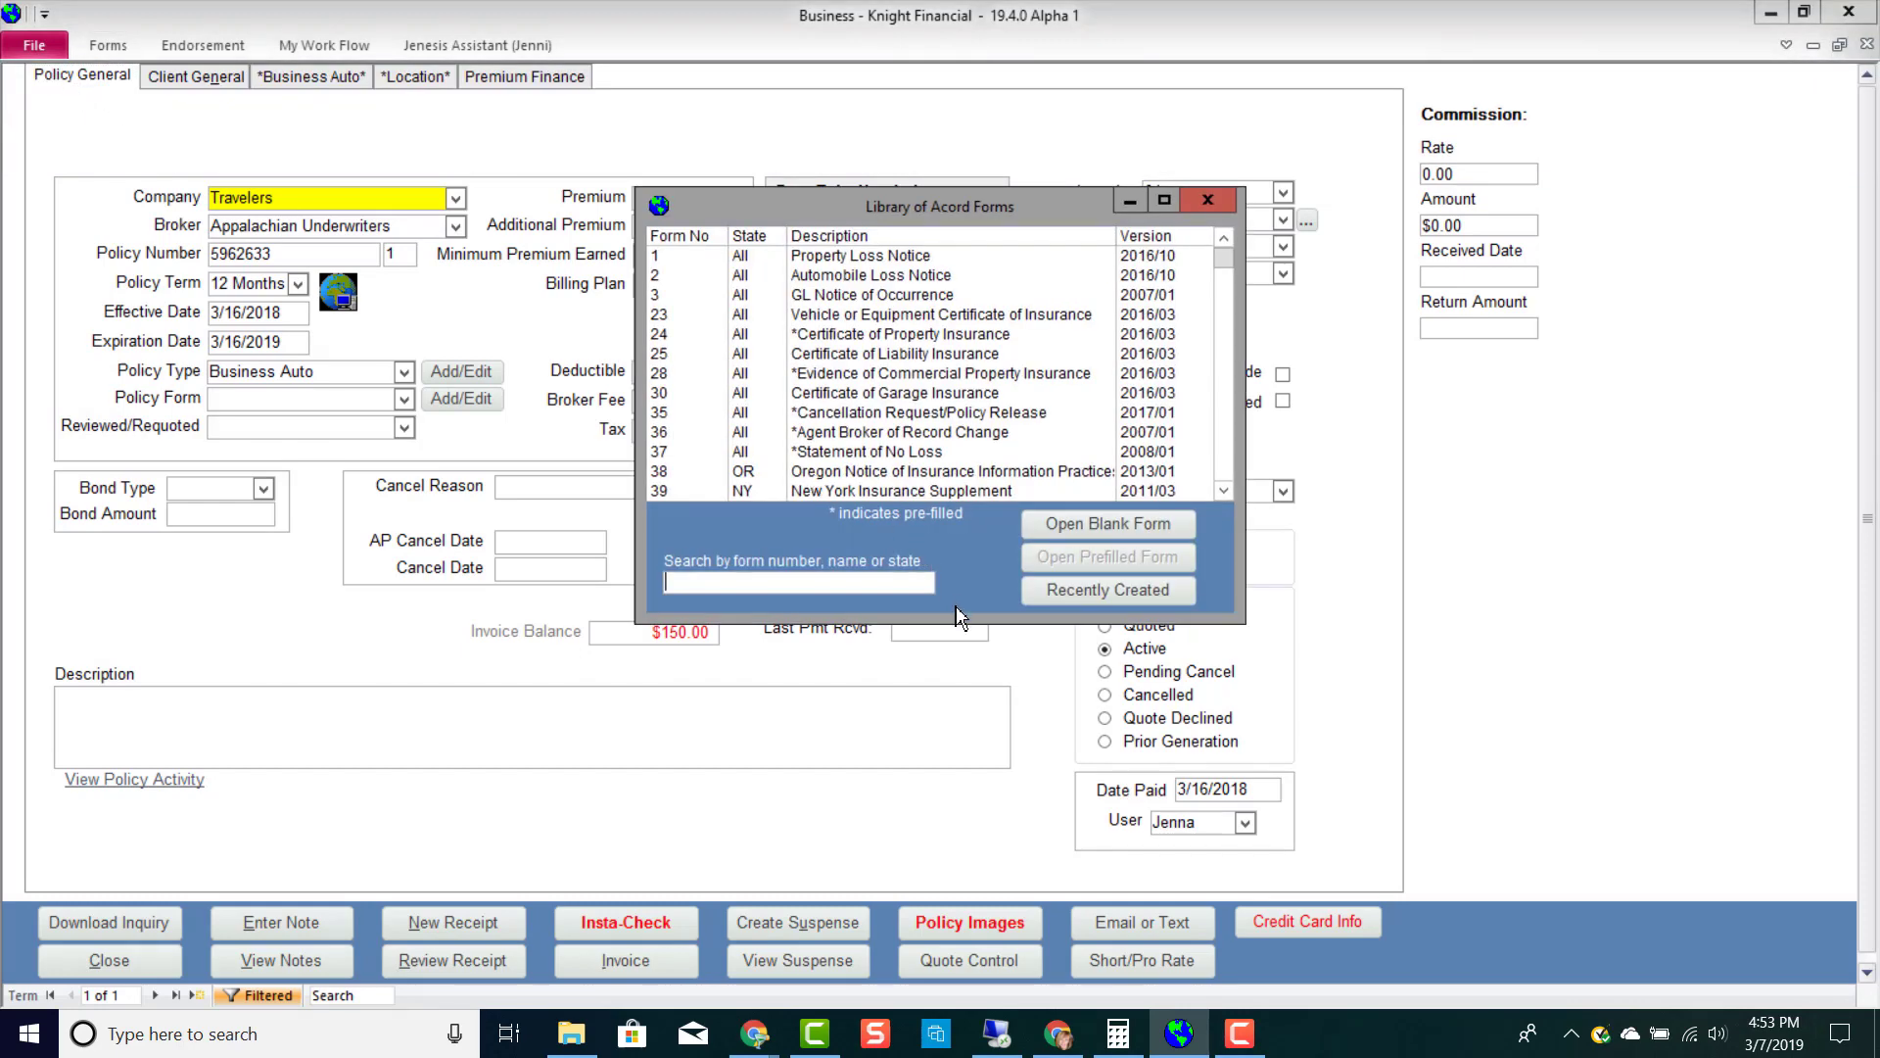
Step: Find Acord form 125 in the library and open its prefilled version, leaving the underwriting answers as they are
drag(957, 619, 957, 680)
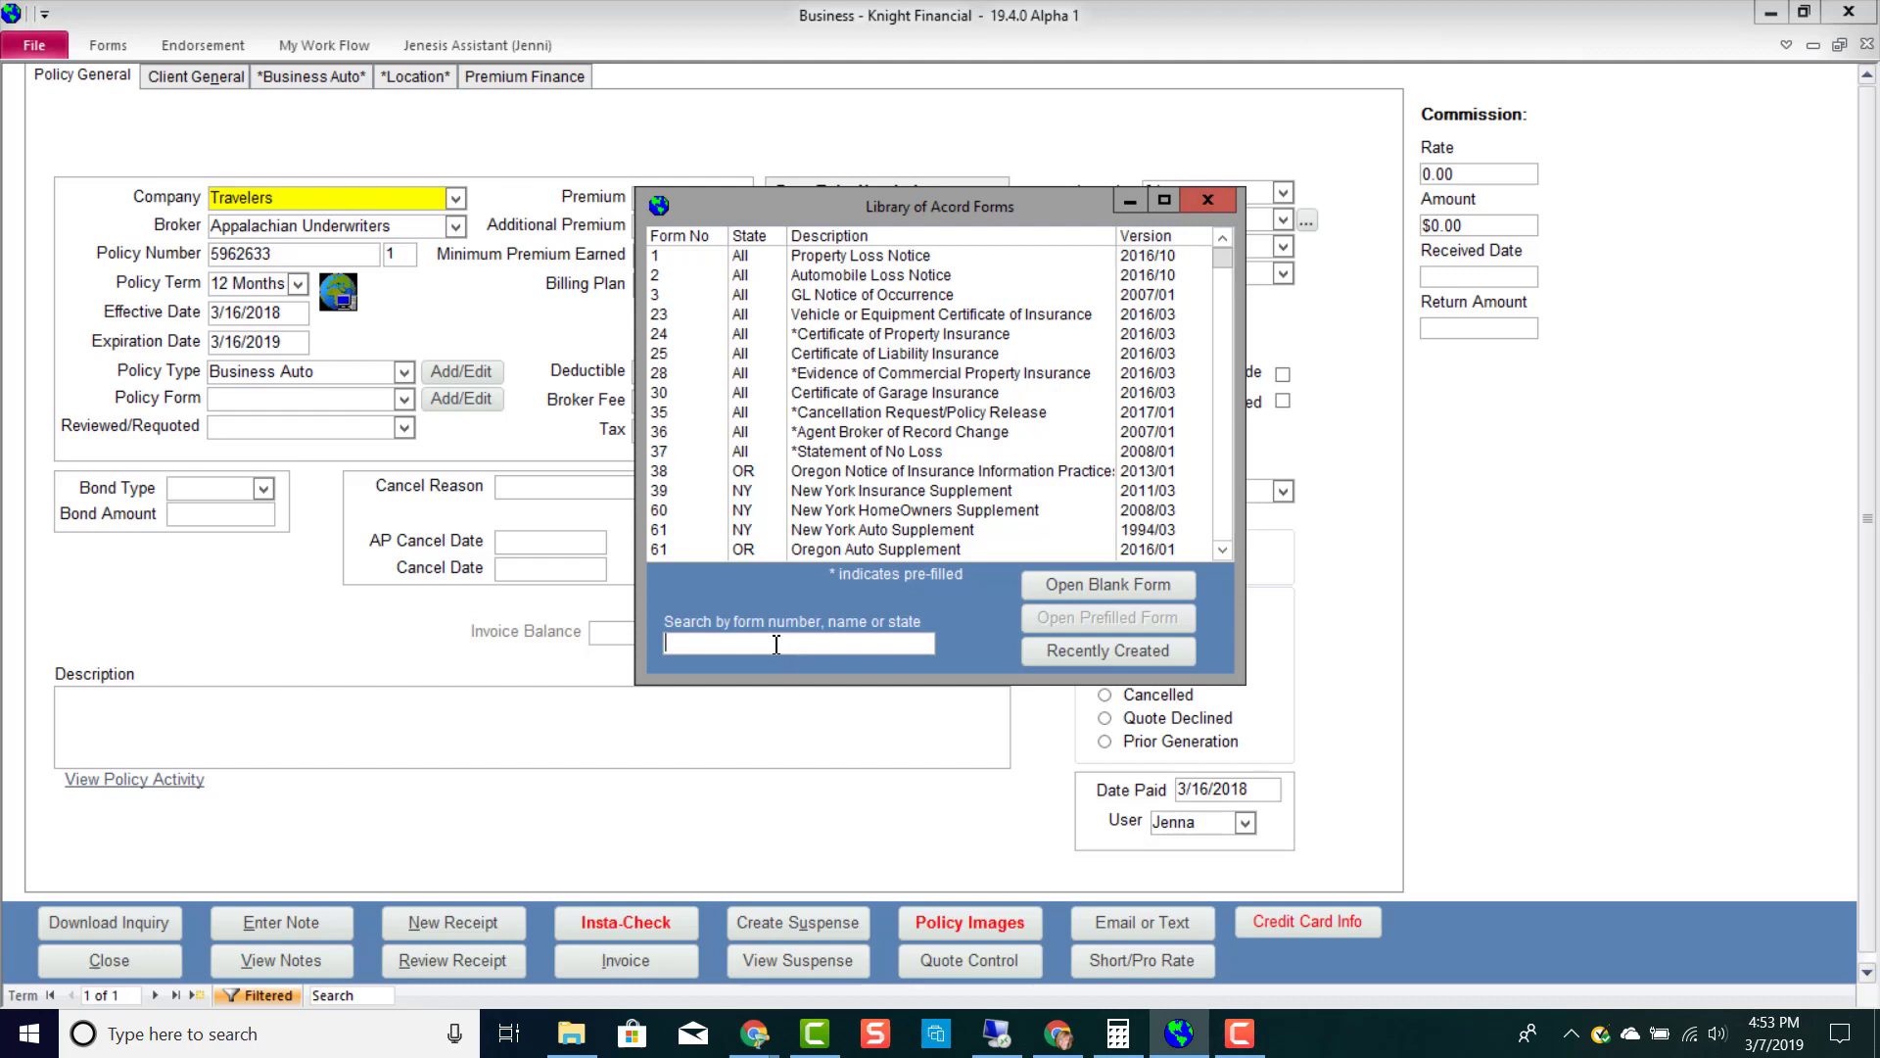
text(125)
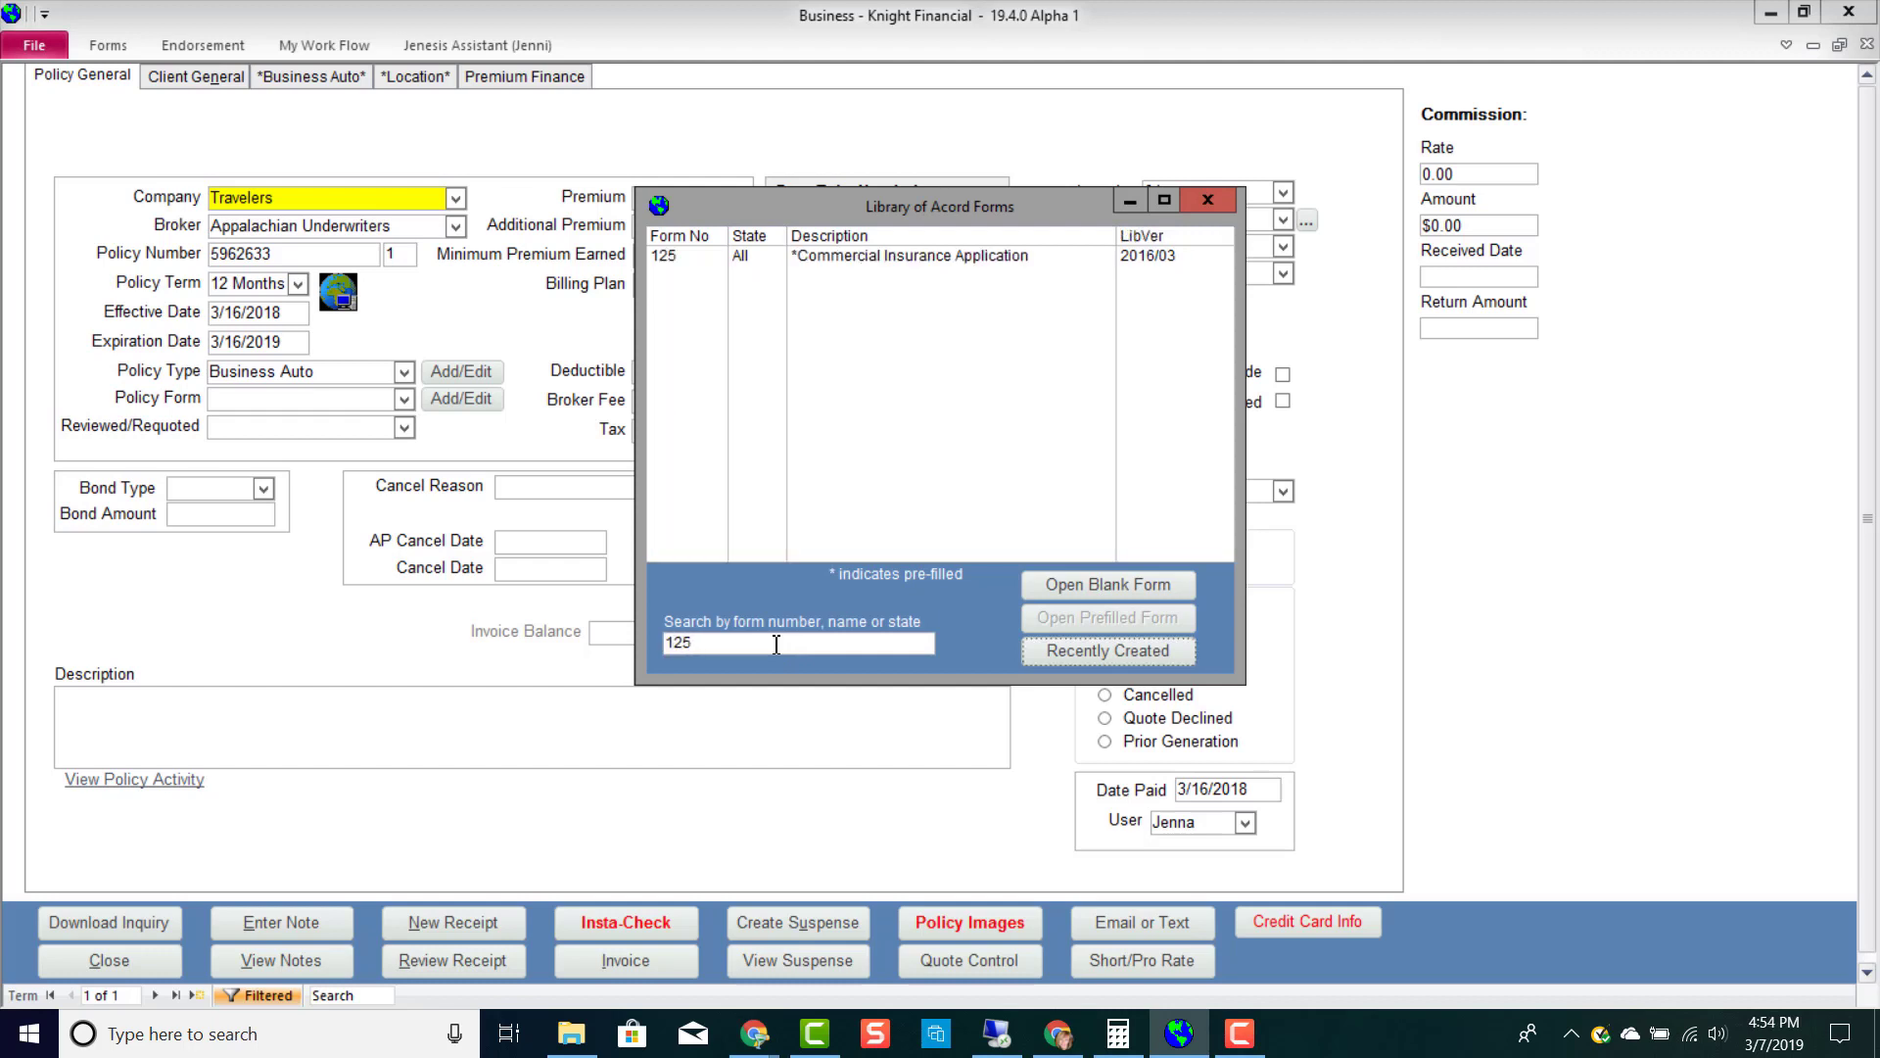
click(900, 260)
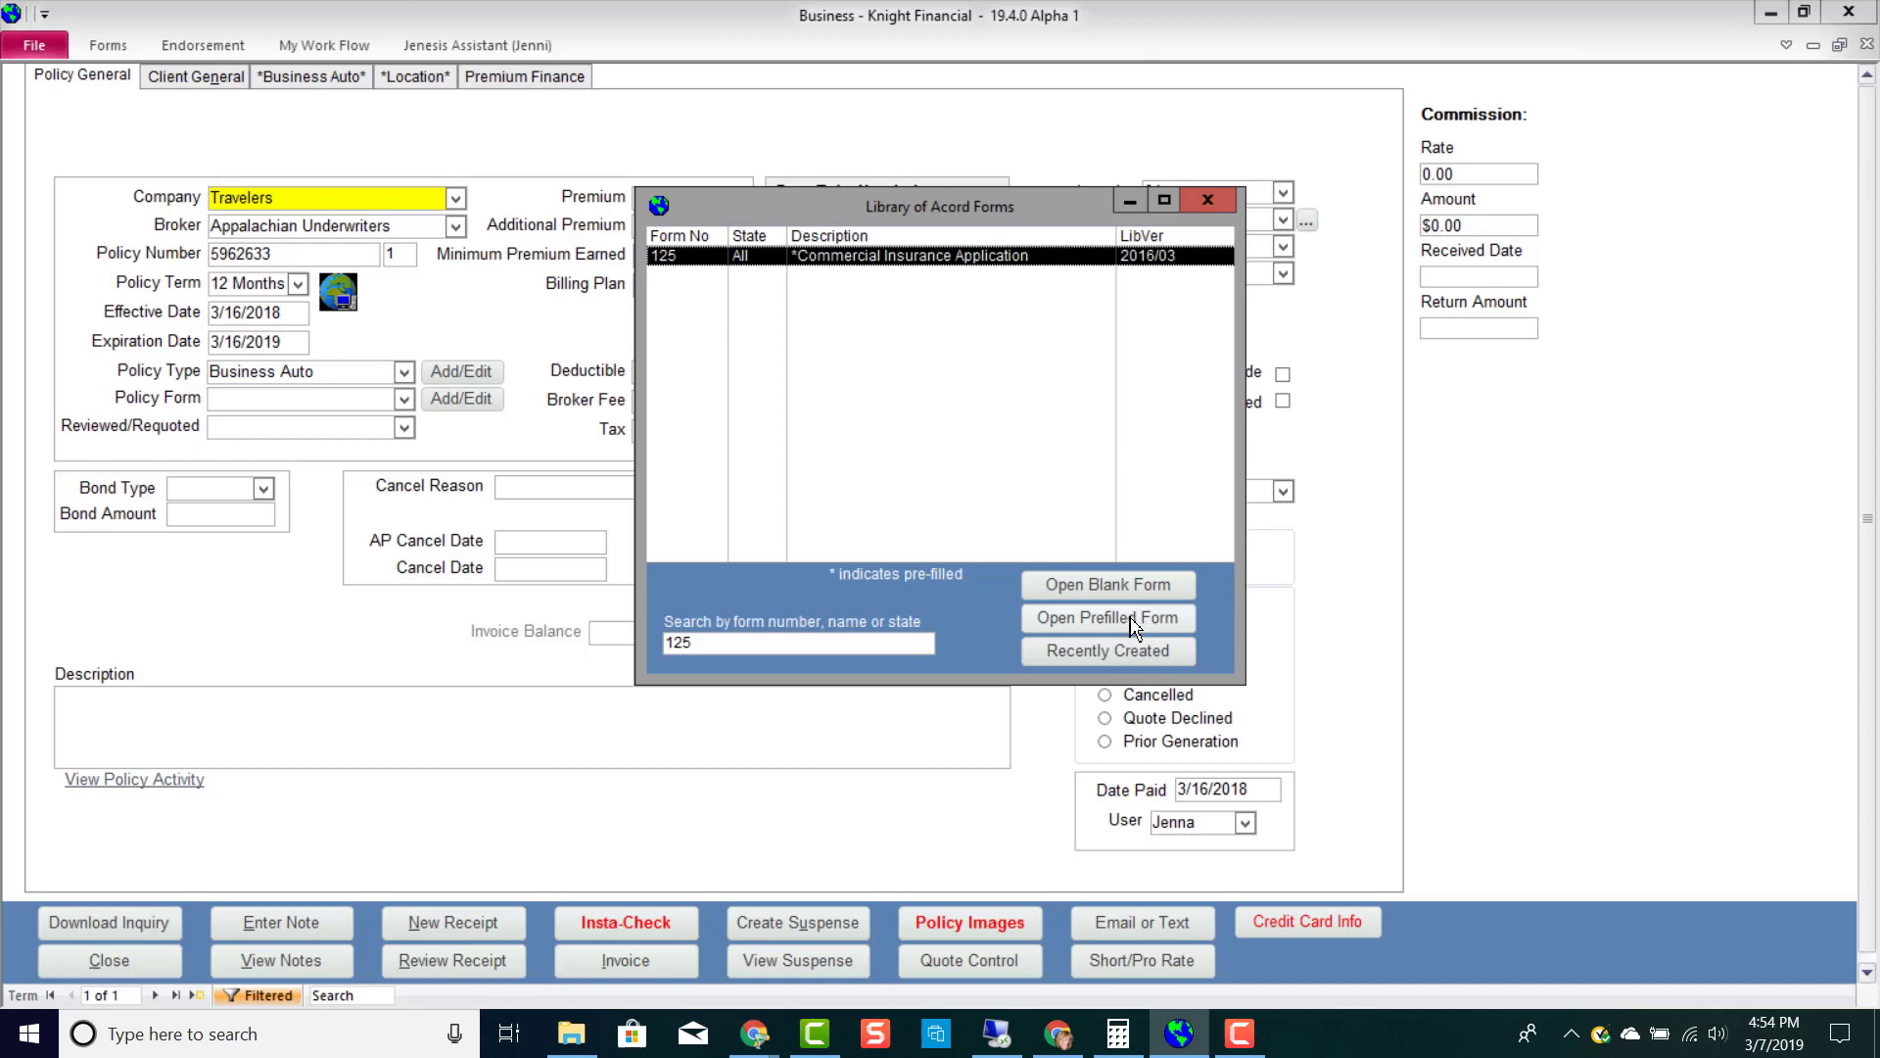
click(1130, 619)
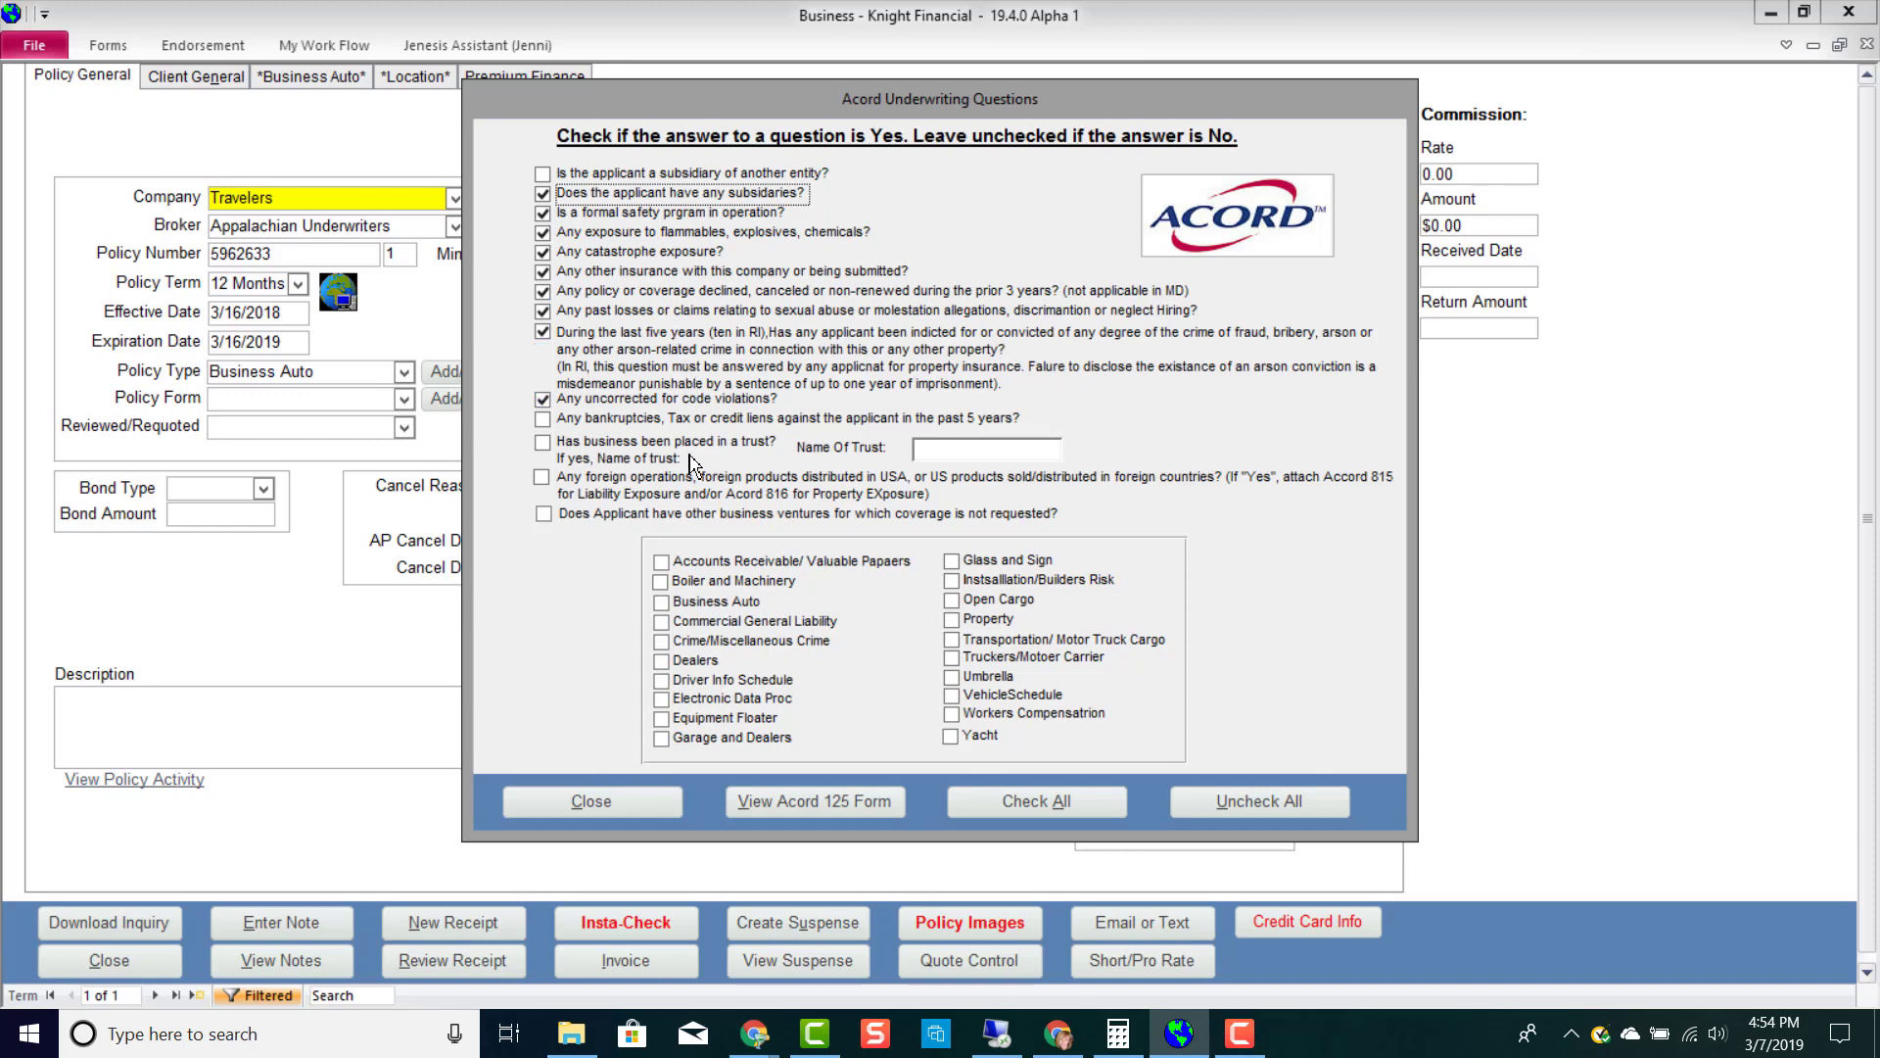
click(816, 801)
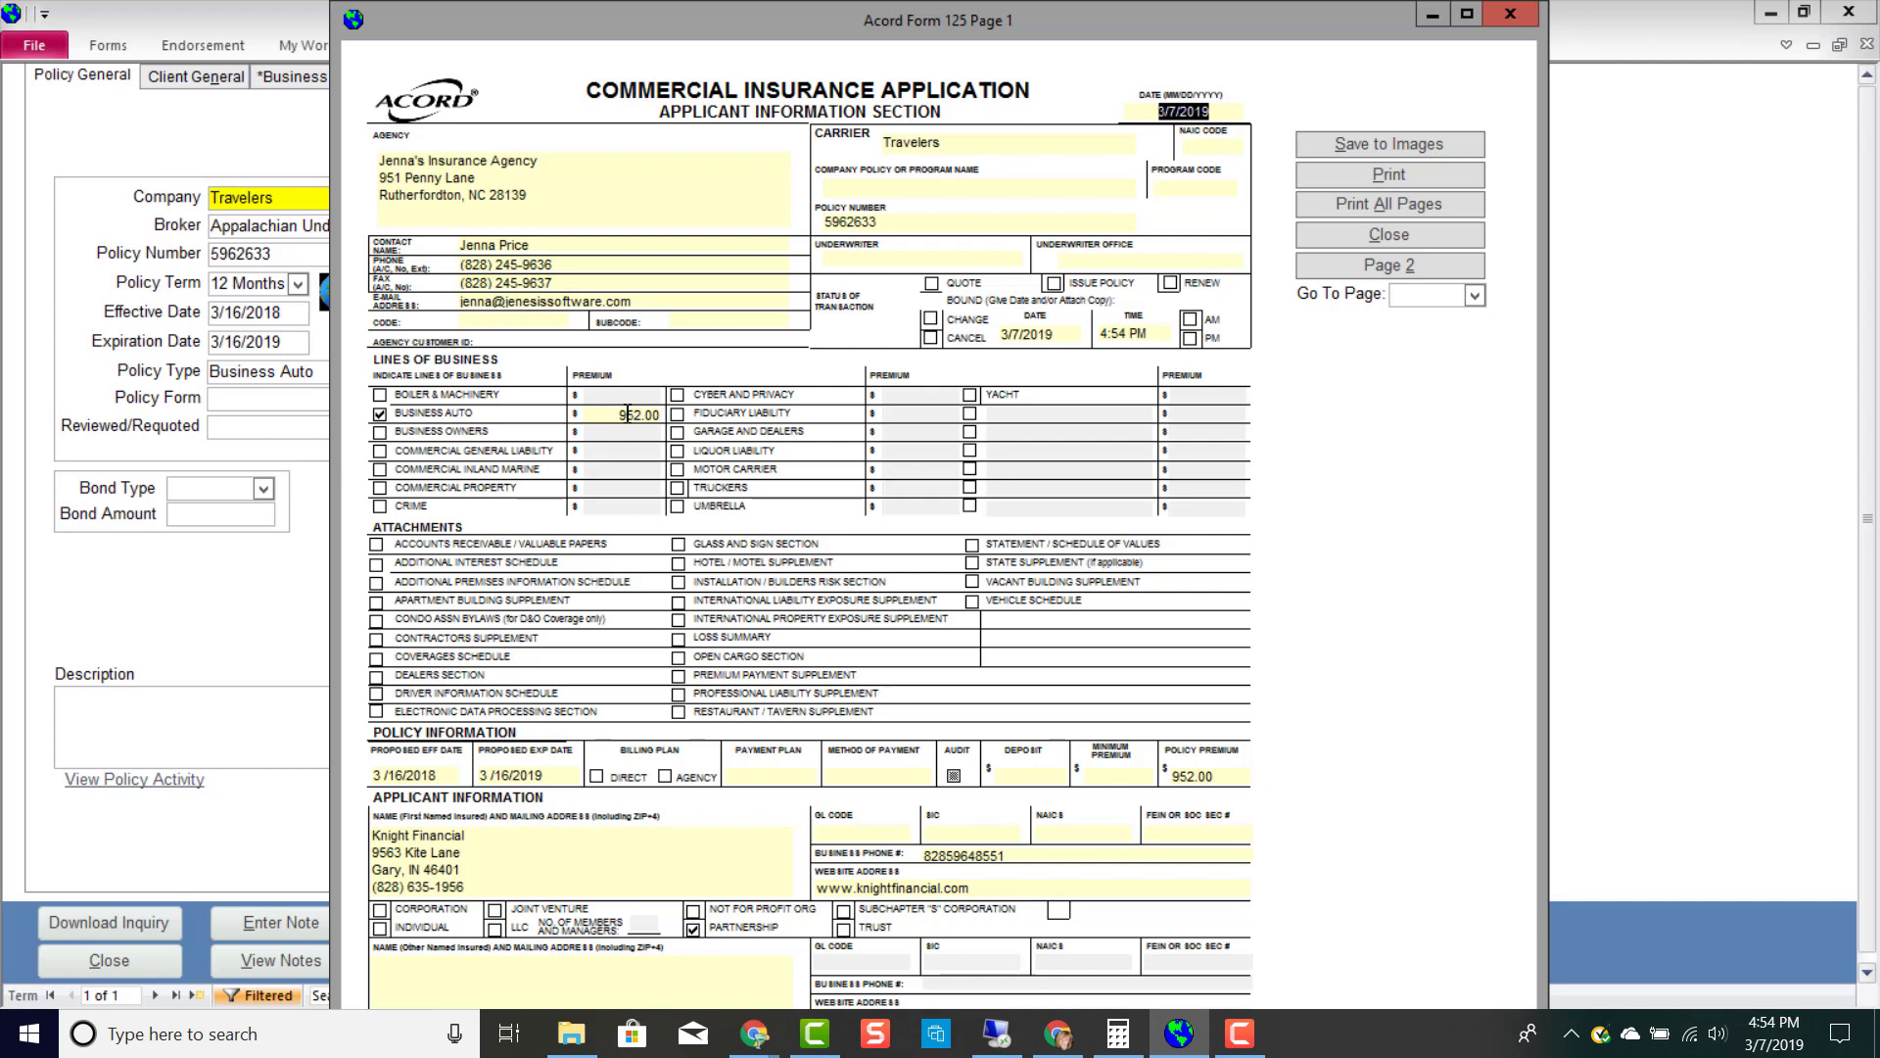
Step: Set the Business Auto premium on the Acord 125 form to 88888, and close the form and the forms library
click(603, 418)
text(88888)
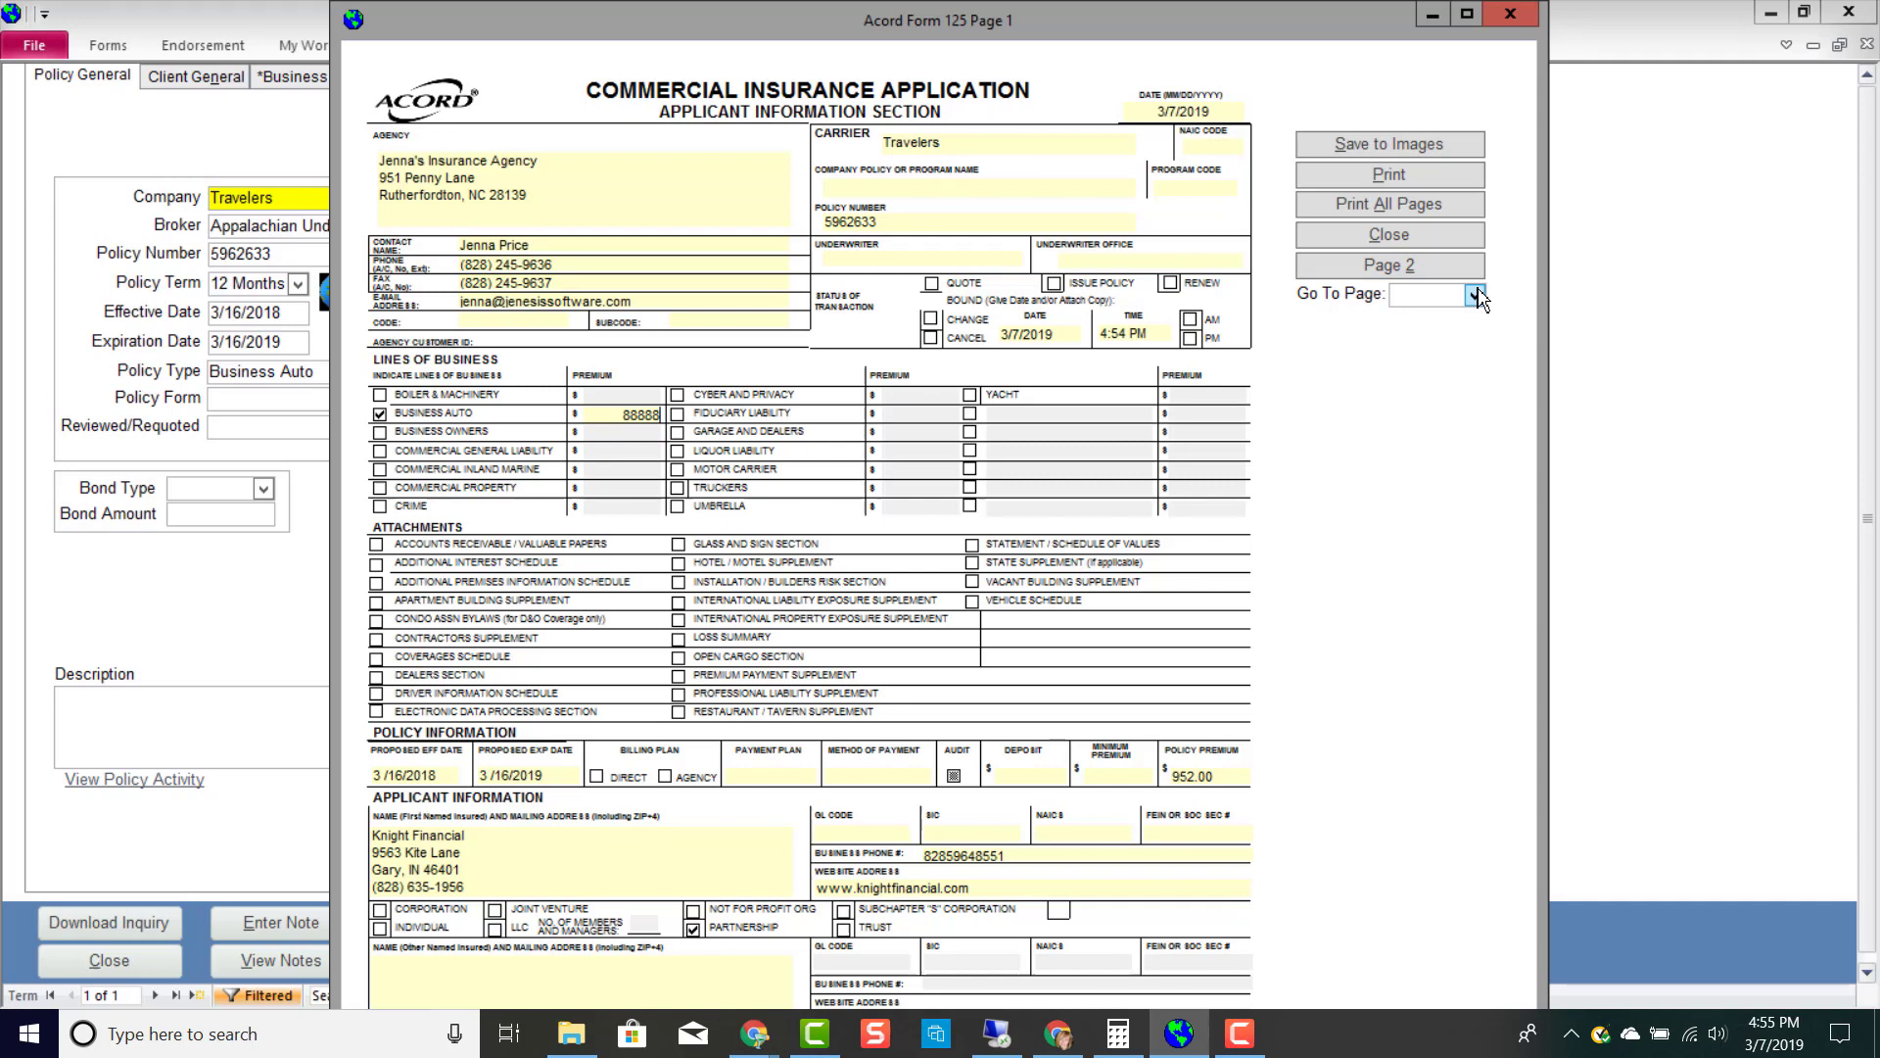
click(1510, 20)
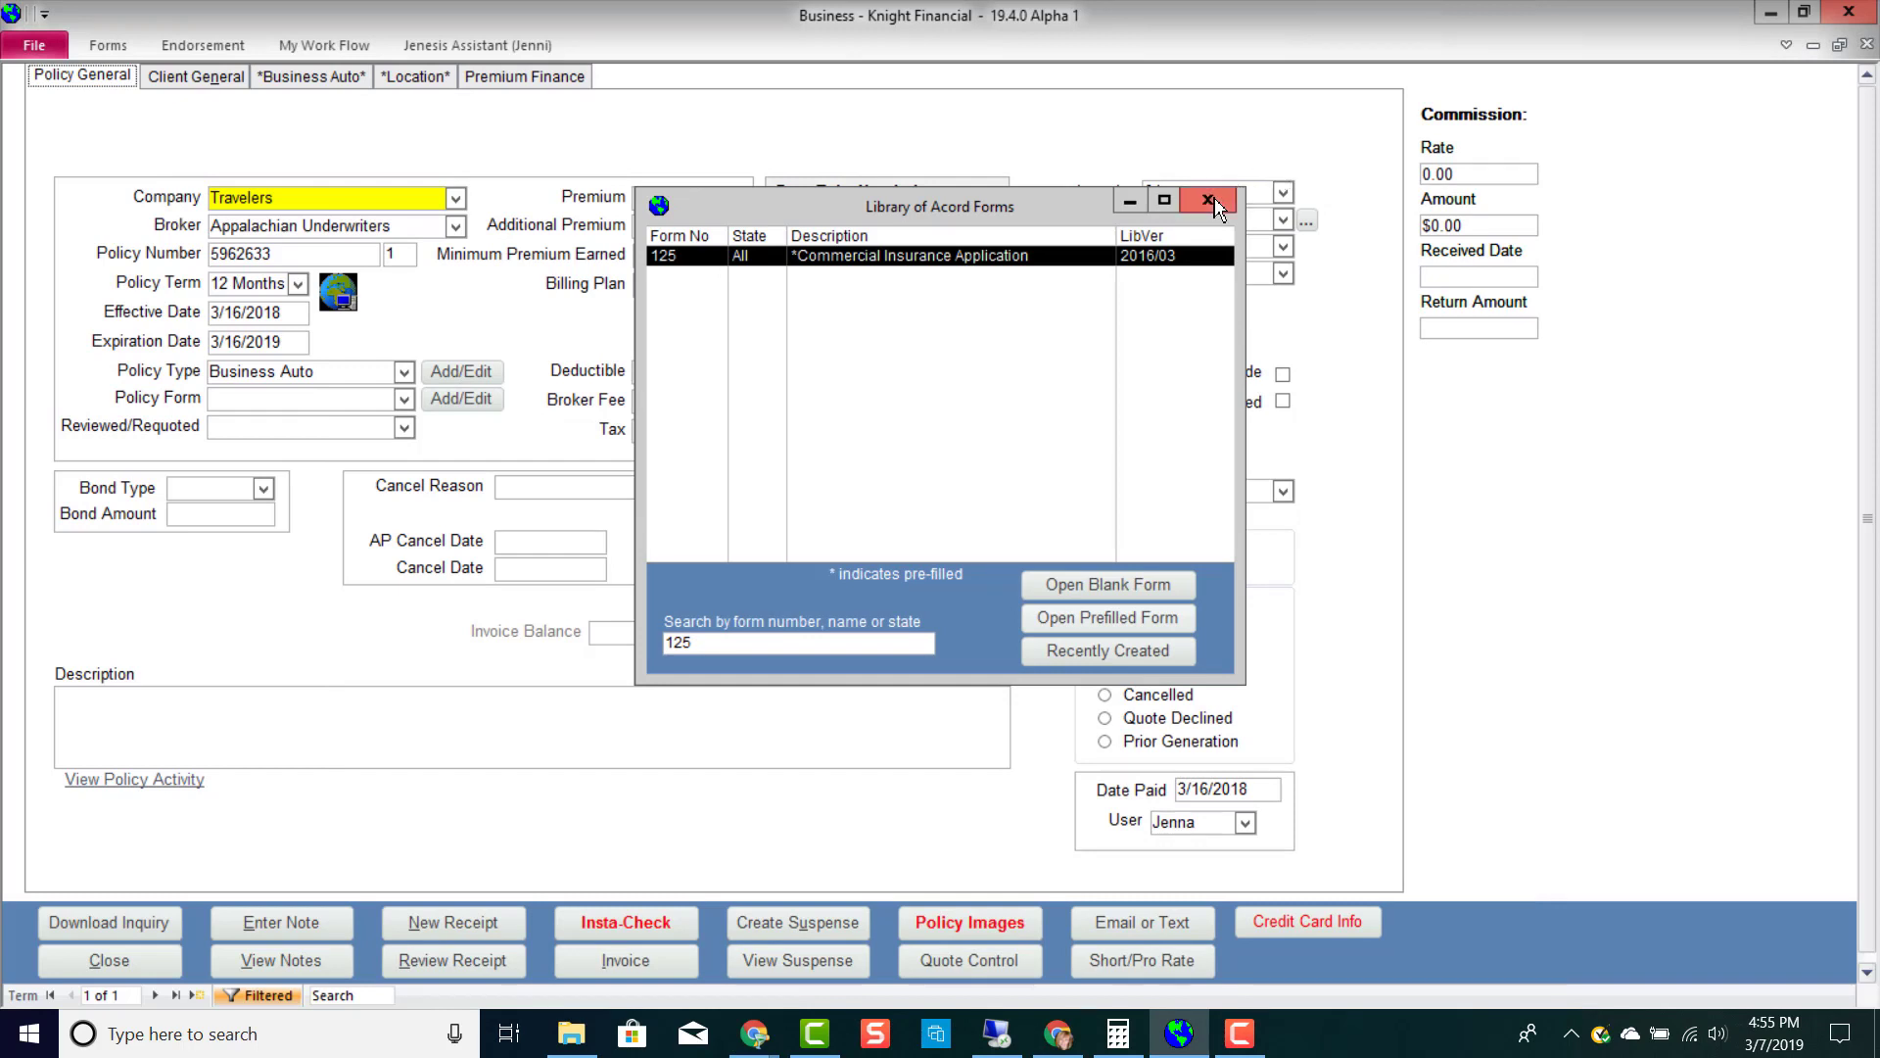
click(1210, 201)
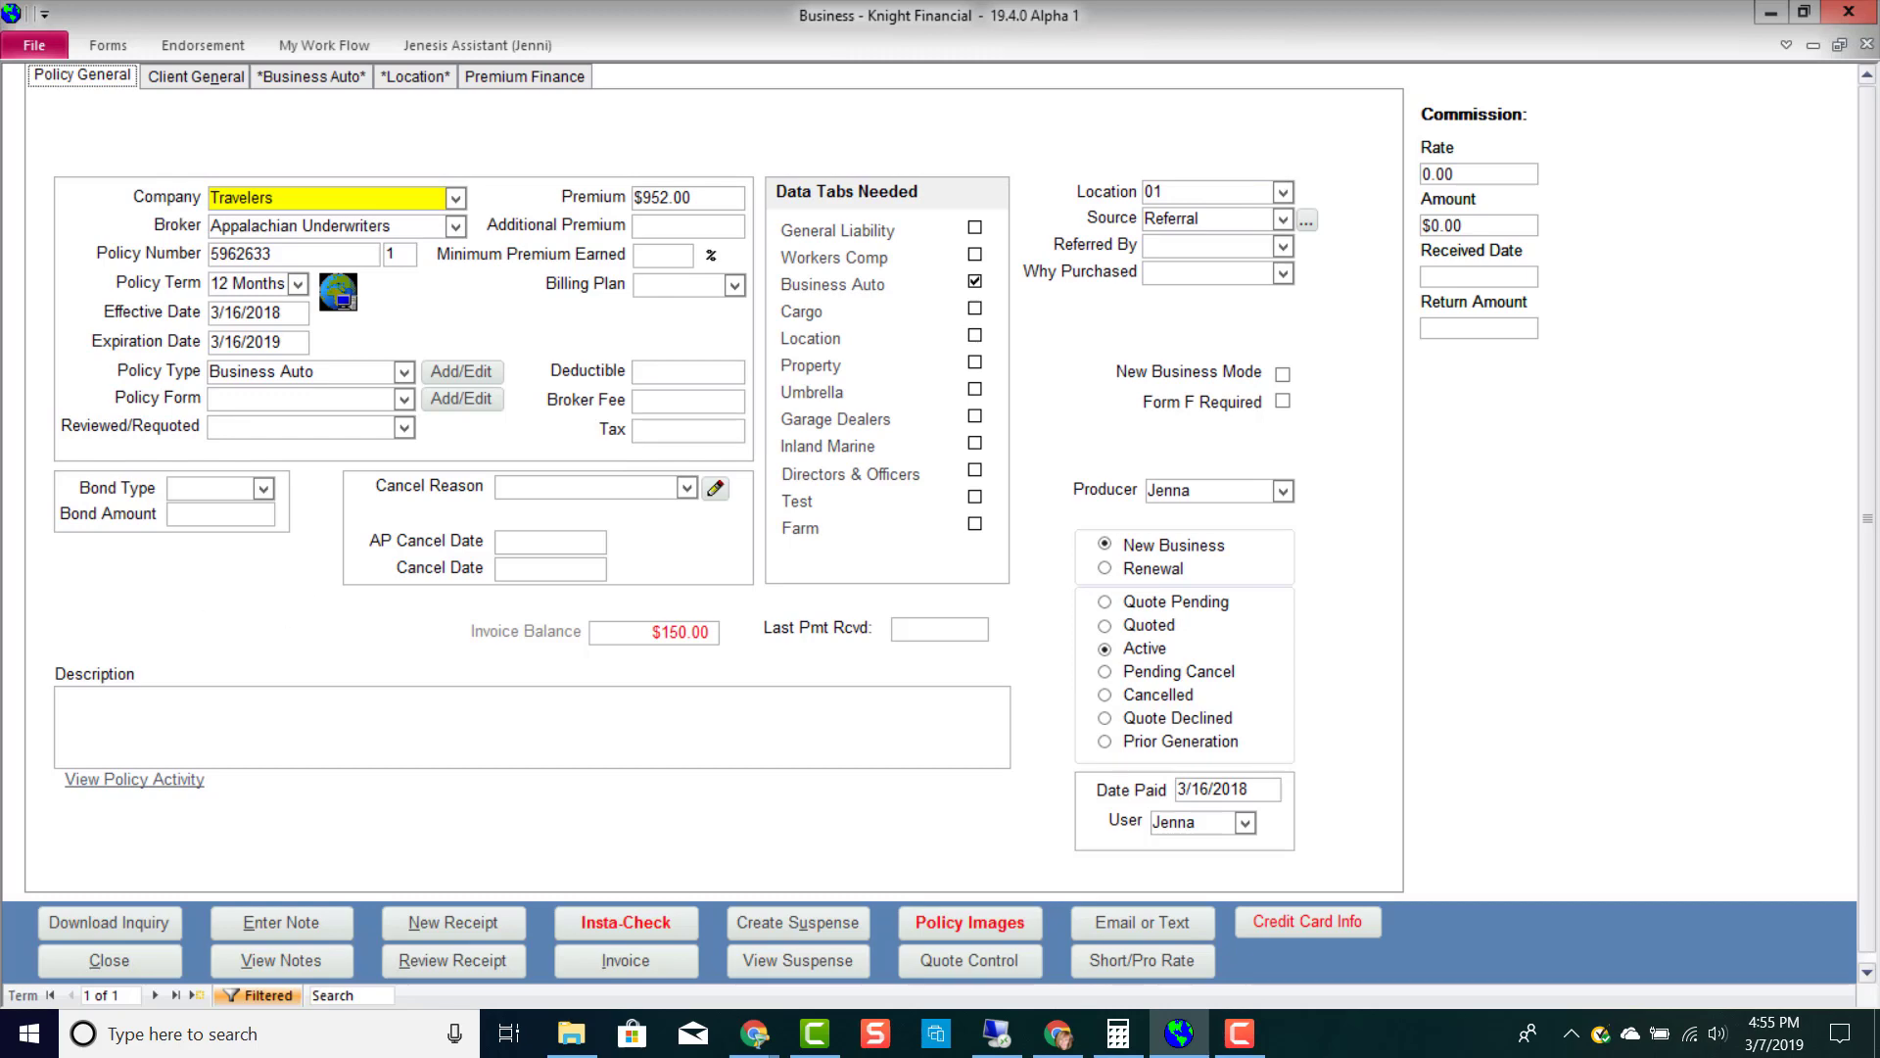